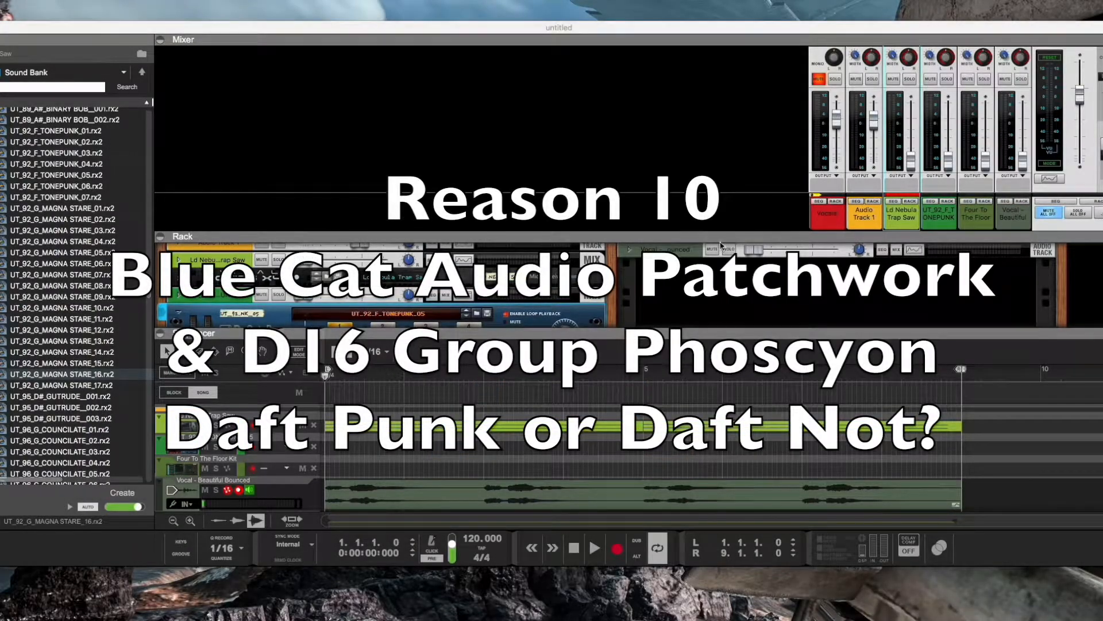
# Enlarge the rack area by shrinking the mixer, unfold the BC Patchwork Synth VST device and open its plug-in editor
pyautogui.moveTo(719, 234); pyautogui.dragTo(718, 100)
pyautogui.scroll(3, 671, 217)
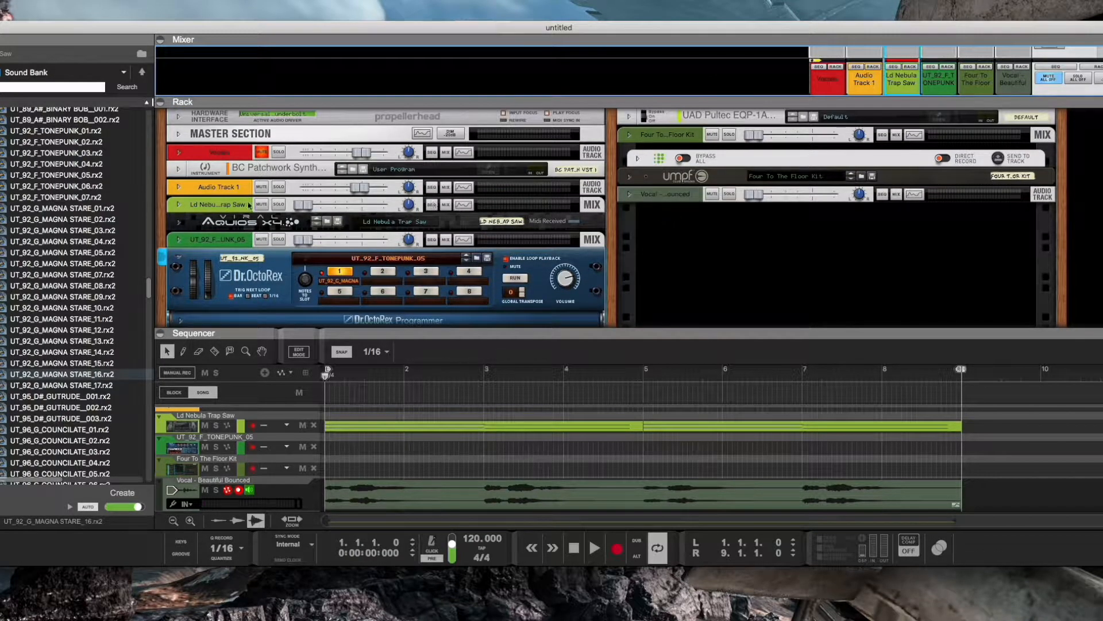
pyautogui.click(178, 170)
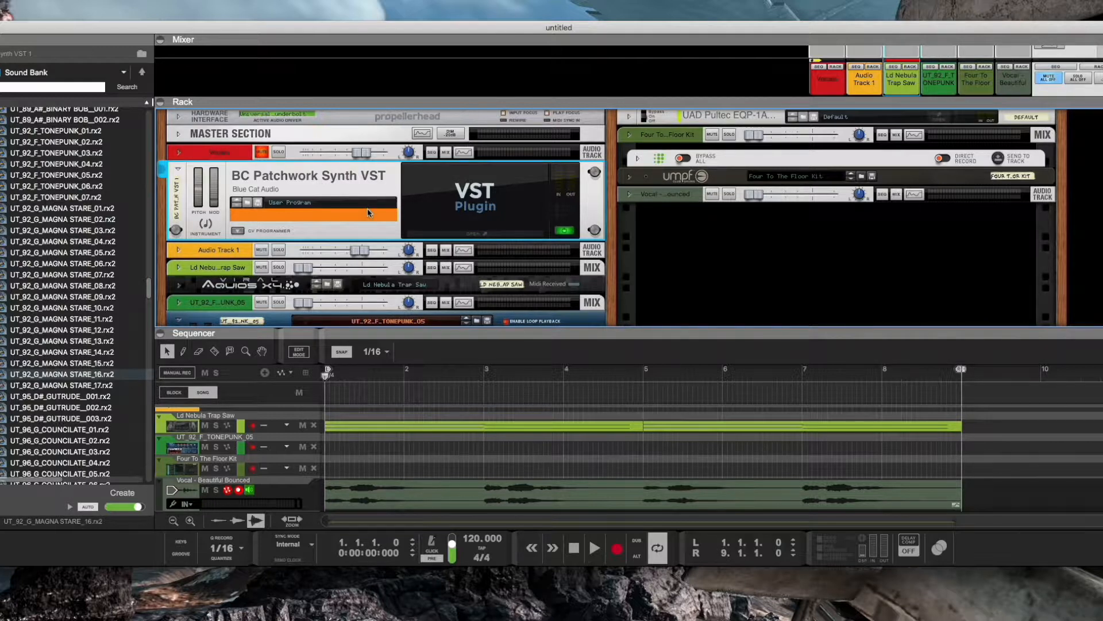
pyautogui.click(461, 234)
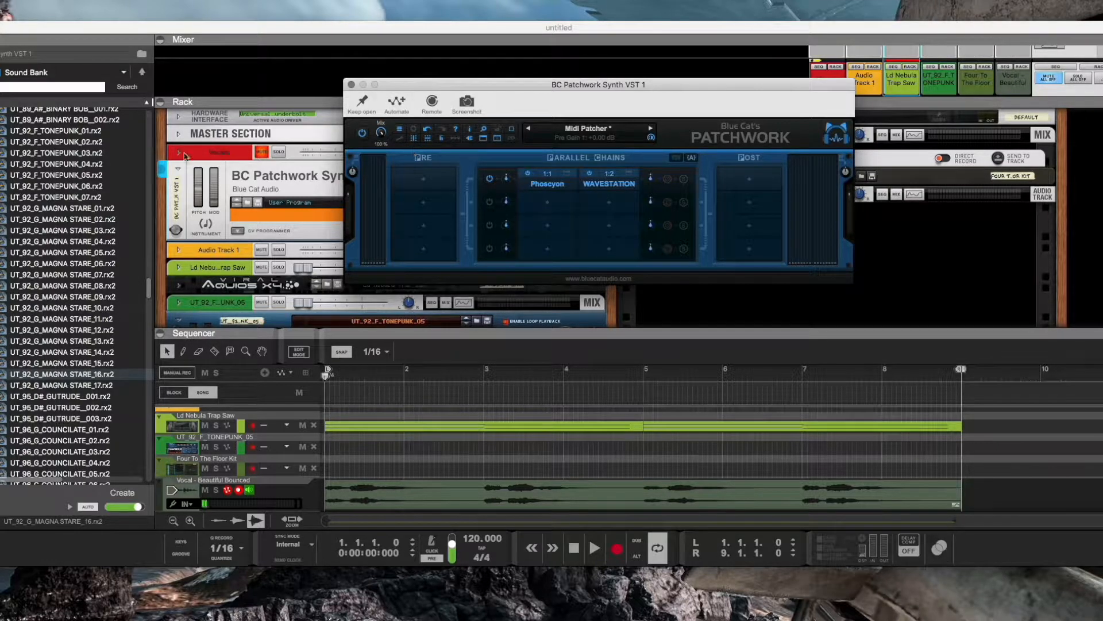
# Find Phoscyon among the D16 Group Audio Software instruments and add it to an empty rack area with its editor in view
pyautogui.scroll(20, 122, 170)
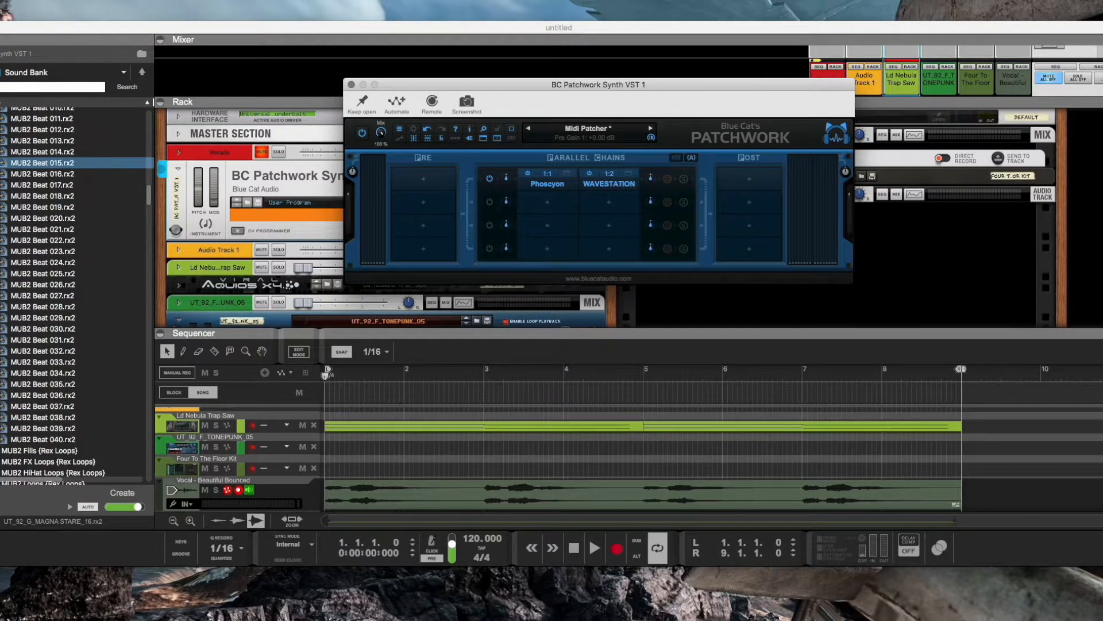
pyautogui.click(1, 109)
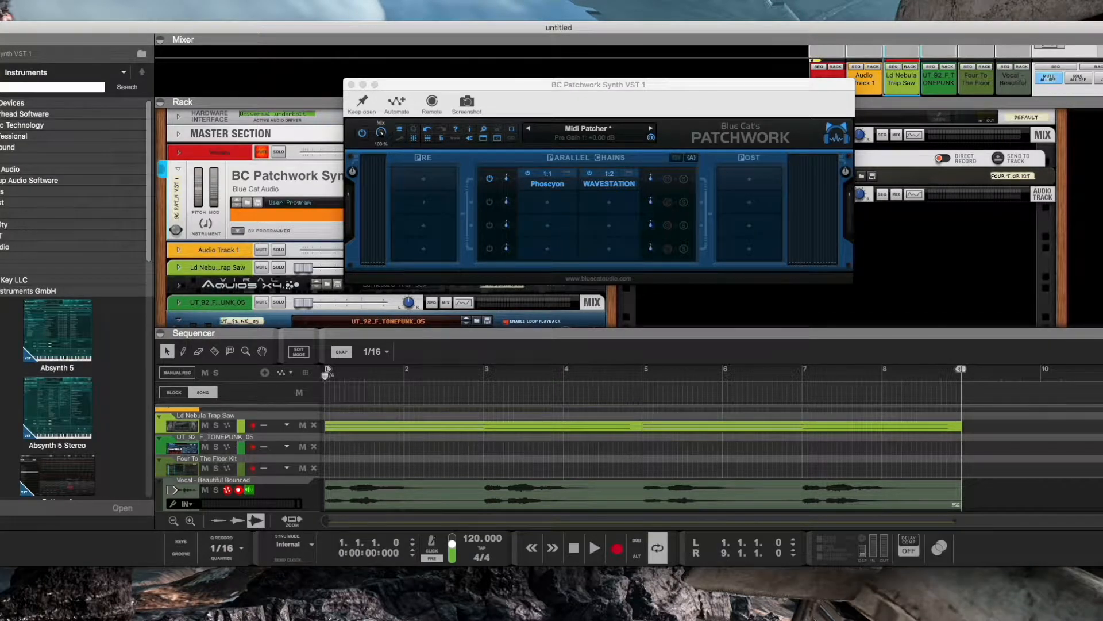
pyautogui.click(1, 291)
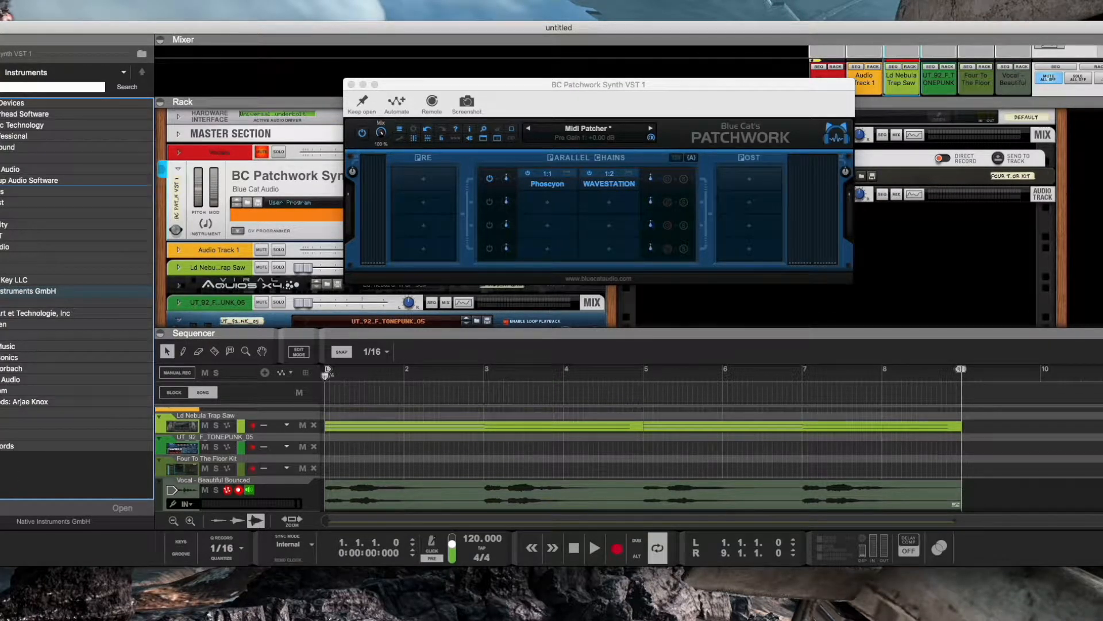
pyautogui.click(1, 180)
pyautogui.click(33, 283)
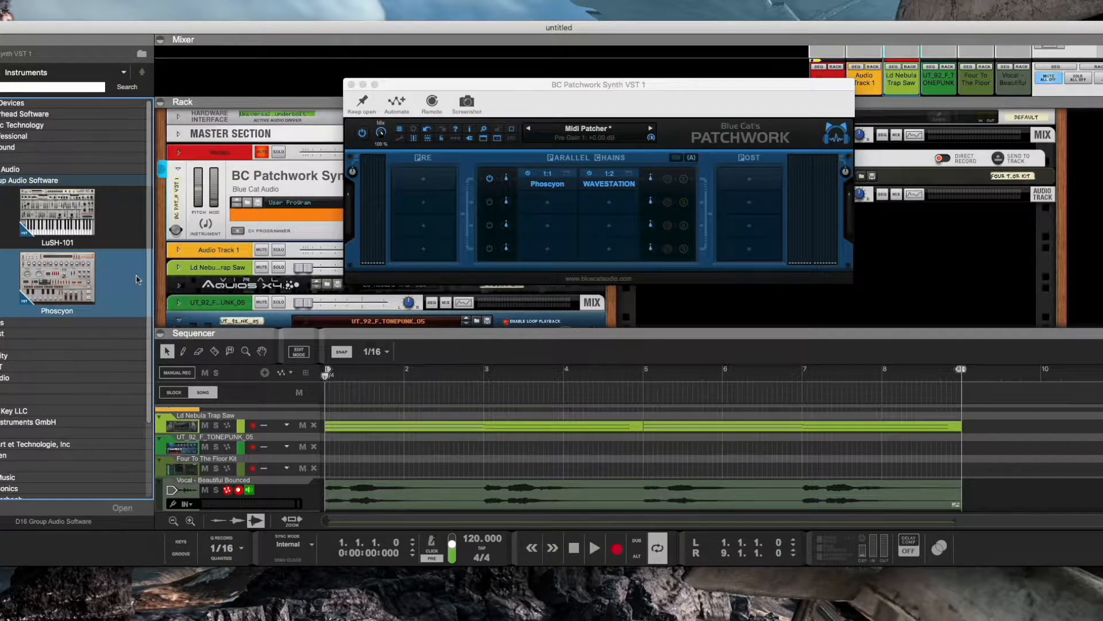
pyautogui.click(610, 84)
pyautogui.moveTo(610, 85); pyautogui.dragTo(396, 75)
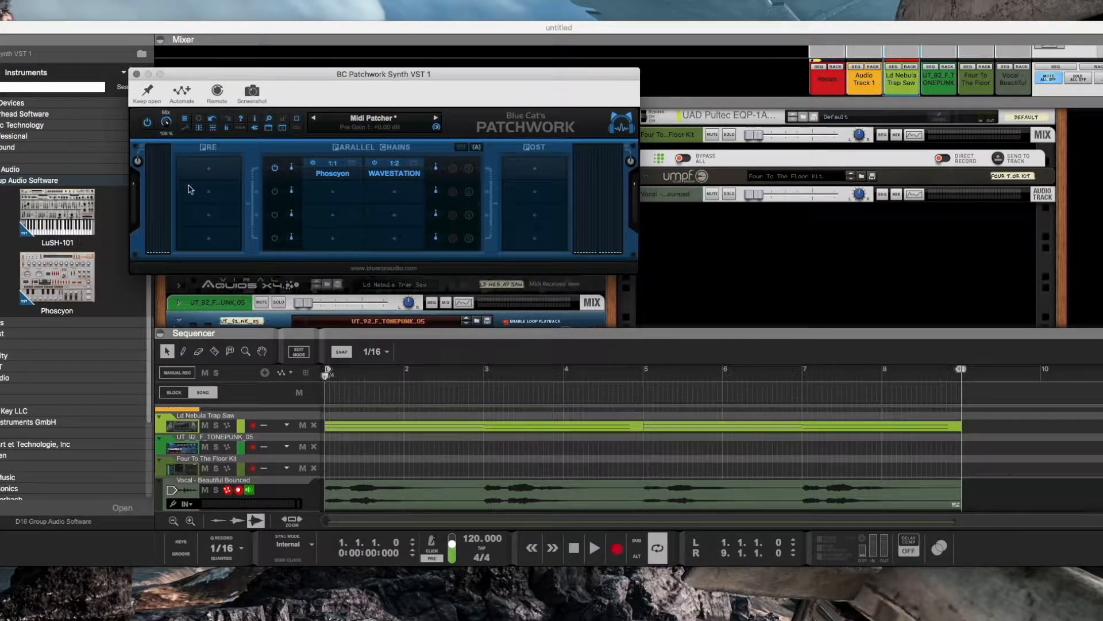
pyautogui.moveTo(80, 275)
pyautogui.mouseDown()
pyautogui.moveTo(549, 244)
pyautogui.moveTo(824, 251)
pyautogui.mouseUp()
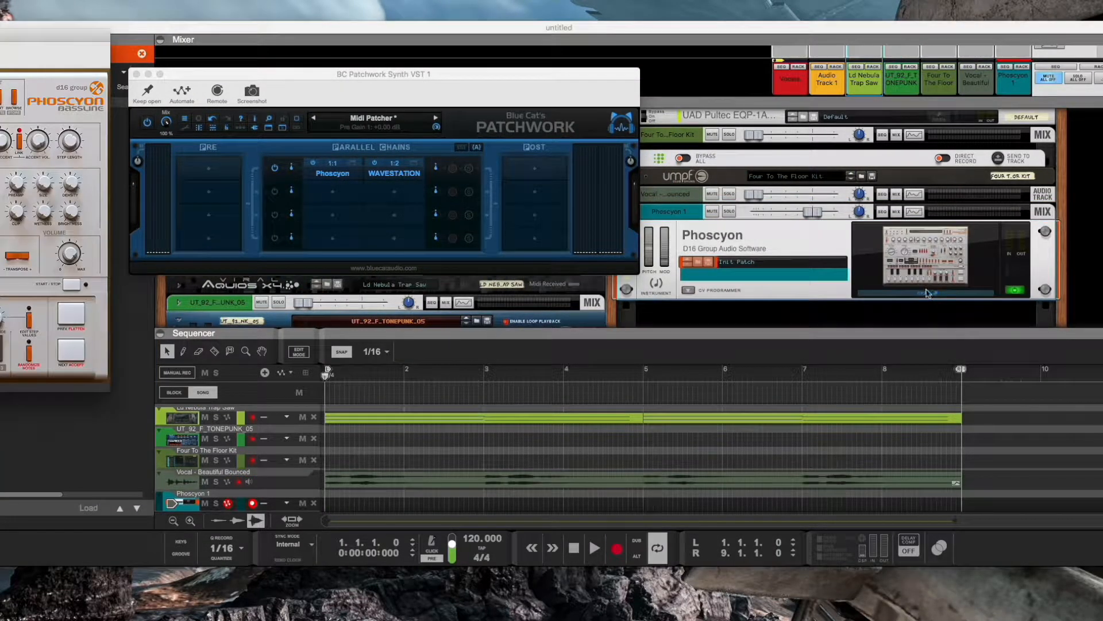
pyautogui.moveTo(20, 40); pyautogui.dragTo(701, 110)
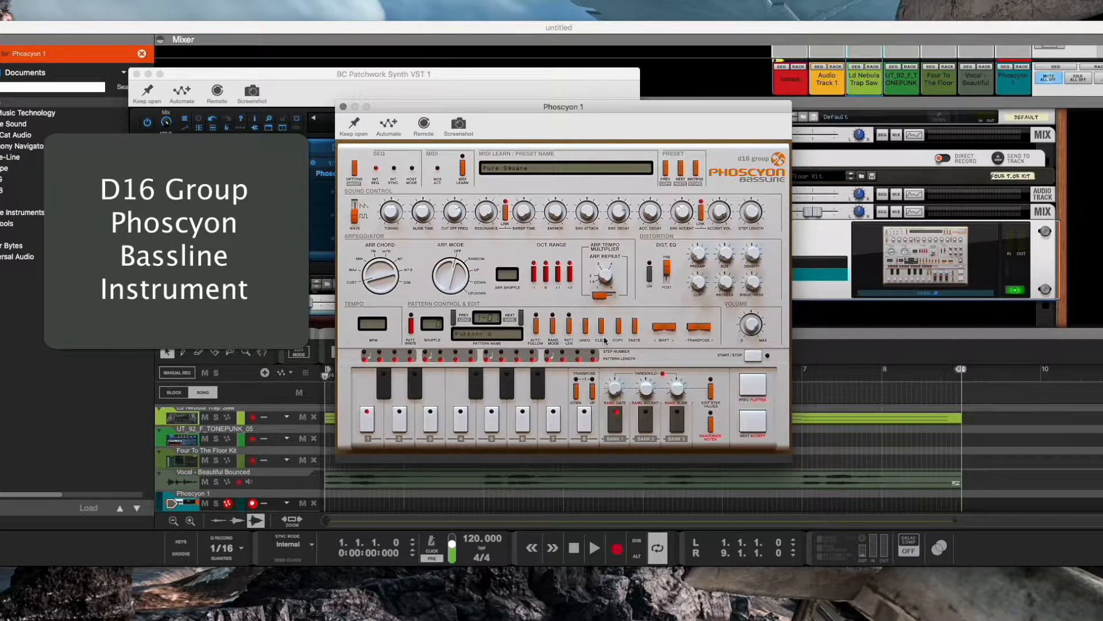
# Audition Phoscyon's internal pattern with the Pure Square preset, starting and stopping its sequencer twice
pyautogui.click(755, 358)
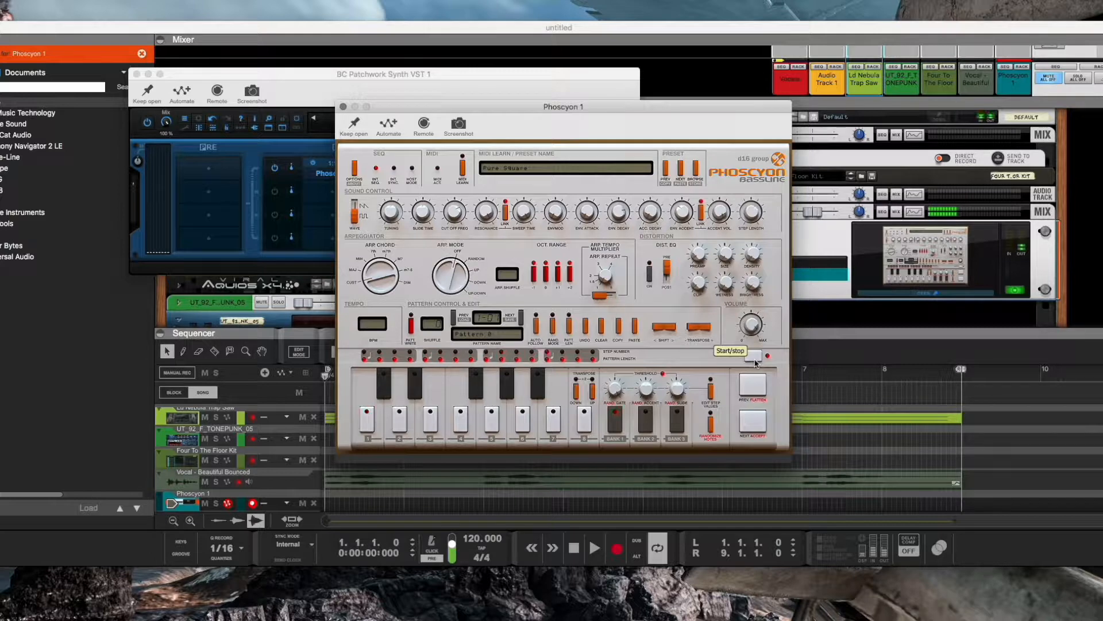
pyautogui.click(754, 356)
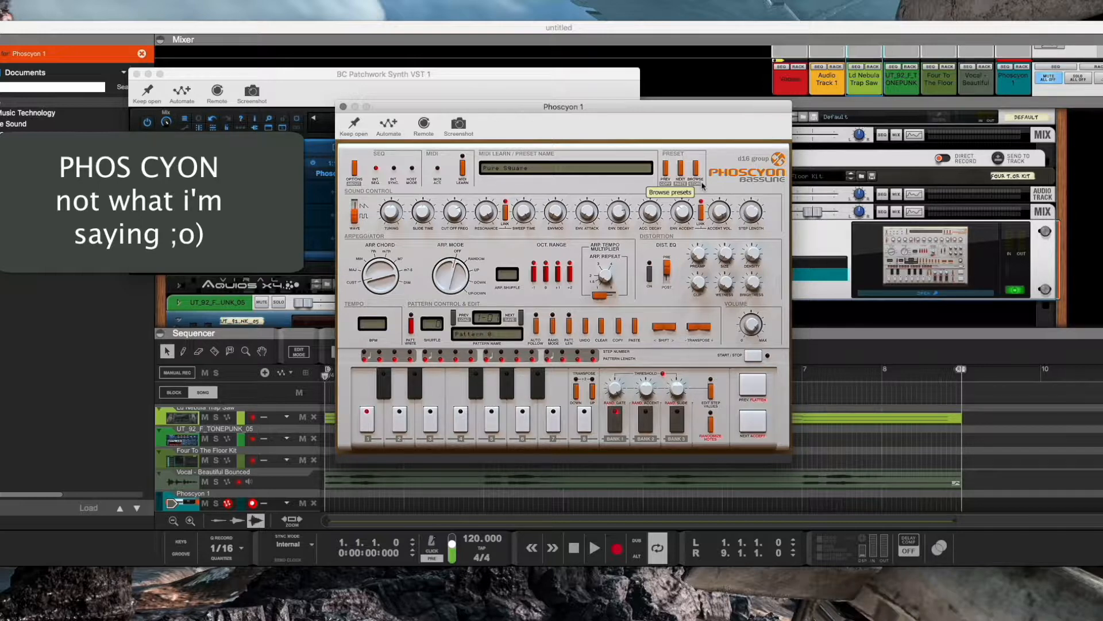
pyautogui.click(752, 358)
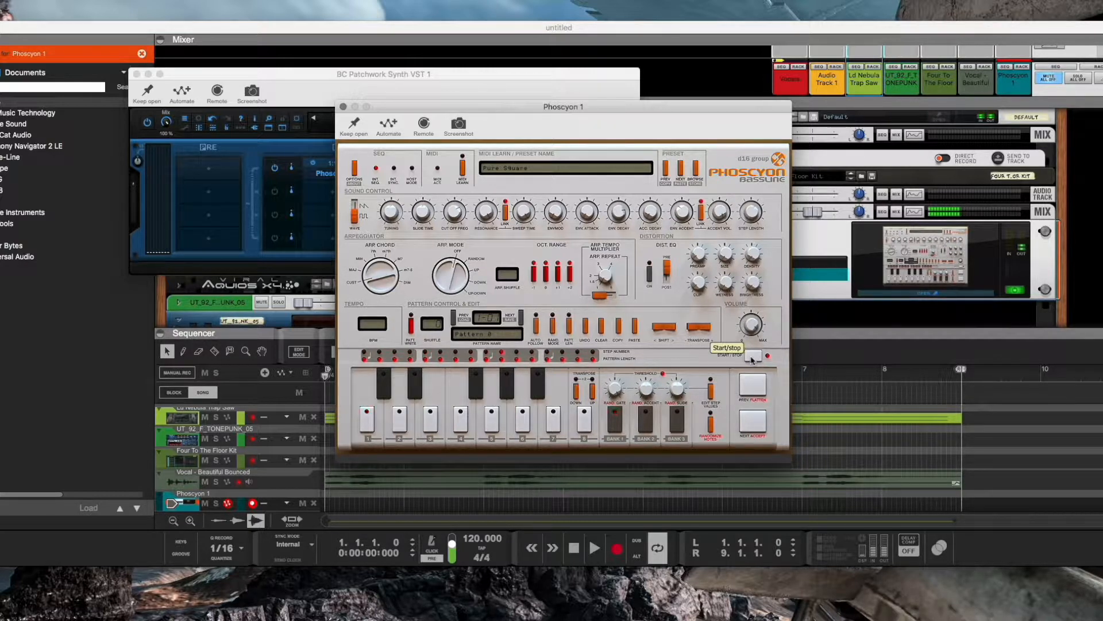
pyautogui.click(751, 358)
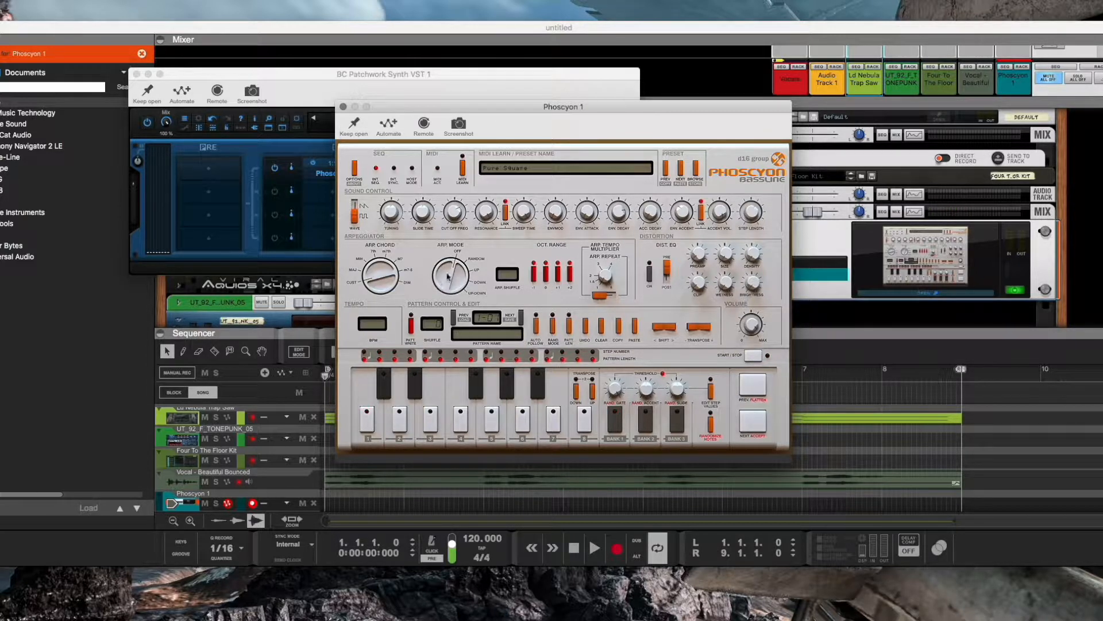
# Try Phoscyon's arpeggiator mode control, and switch its waveform to Sawtooth and back to square
pyautogui.moveTo(454, 274); pyautogui.dragTo(432, 257)
pyautogui.moveTo(357, 224); pyautogui.dragTo(356, 205)
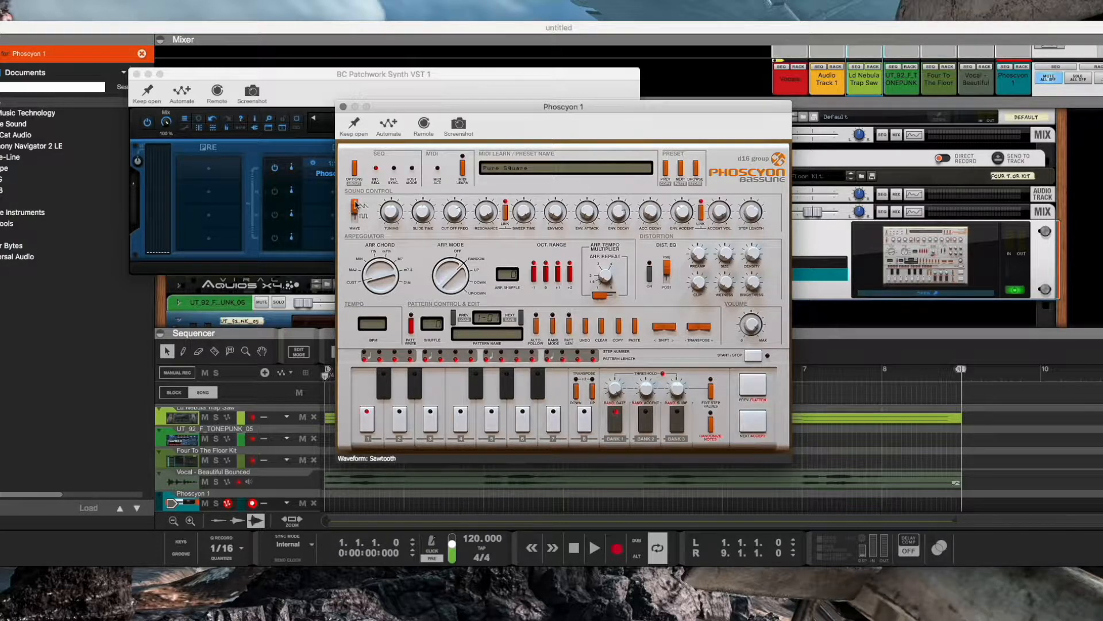
pyautogui.moveTo(356, 205); pyautogui.dragTo(356, 216)
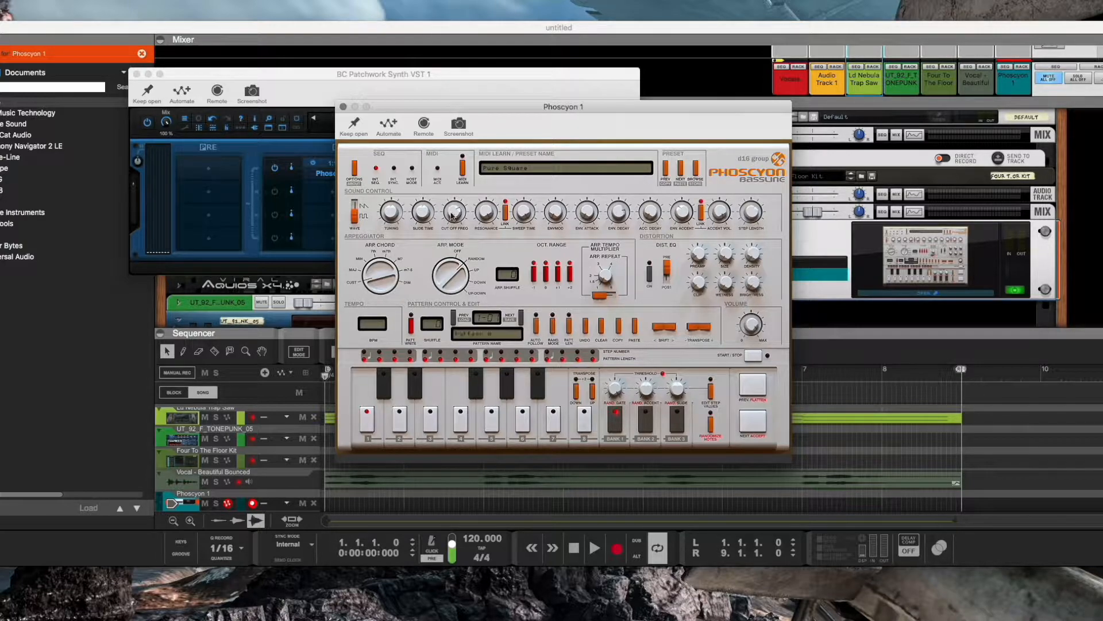
# Close the standalone Phoscyon editor and delete the Phoscyon device together with everything in its device group
pyautogui.click(343, 107)
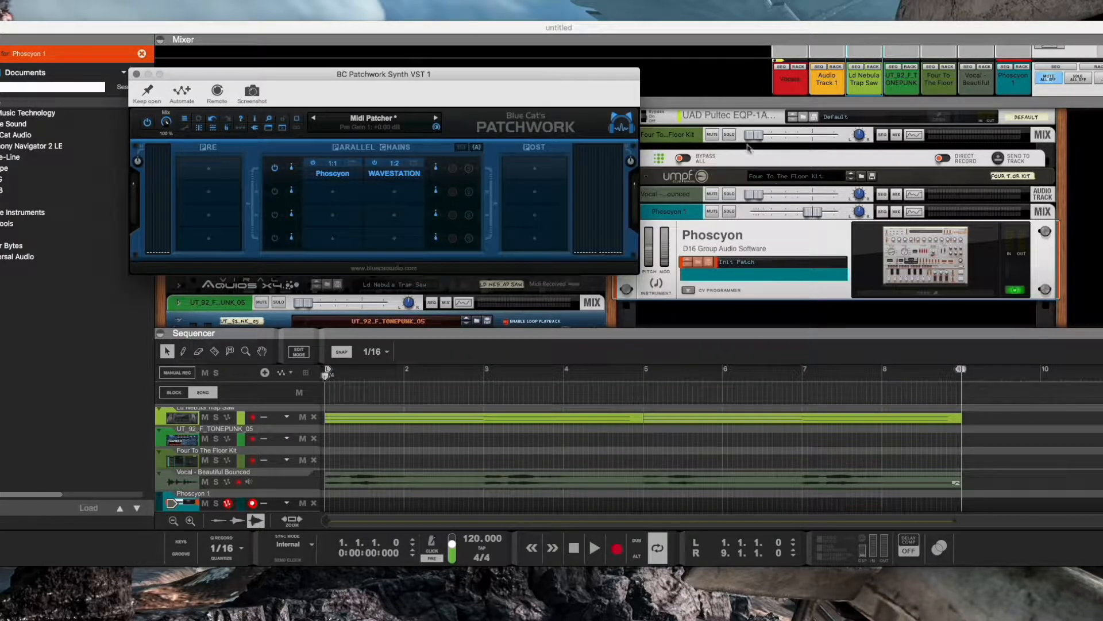
pyautogui.rightClick(791, 235)
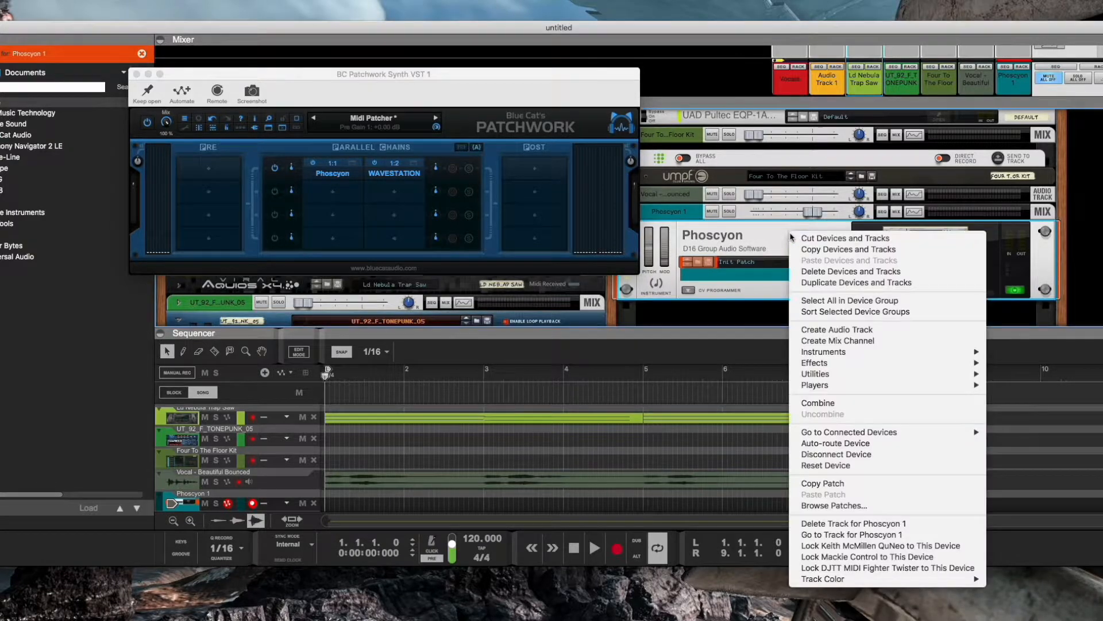
pyautogui.click(811, 272)
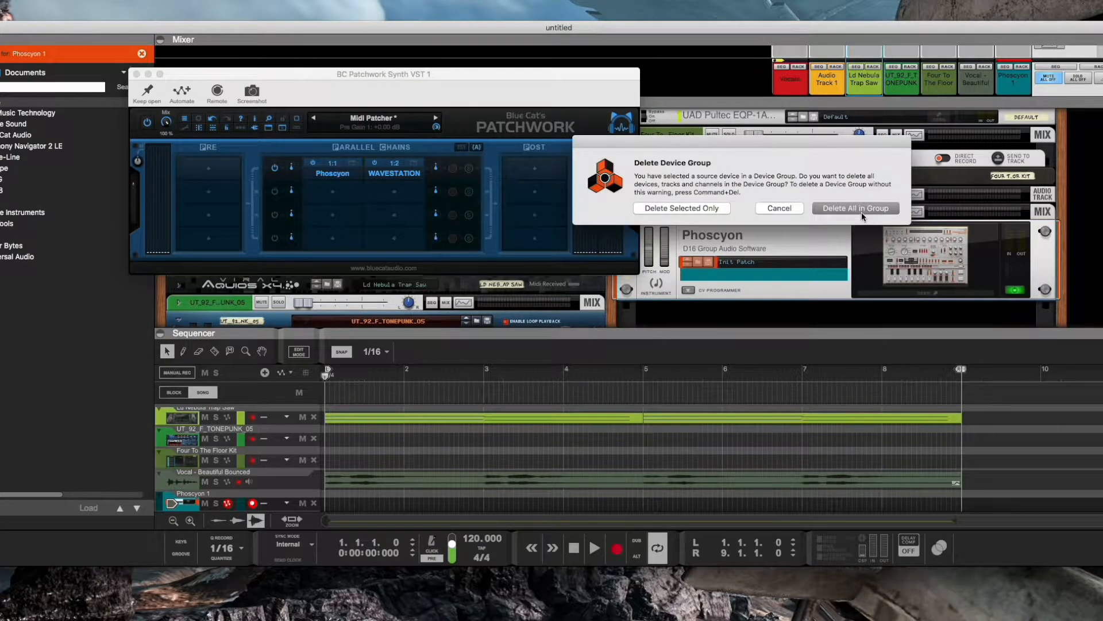
pyautogui.click(861, 212)
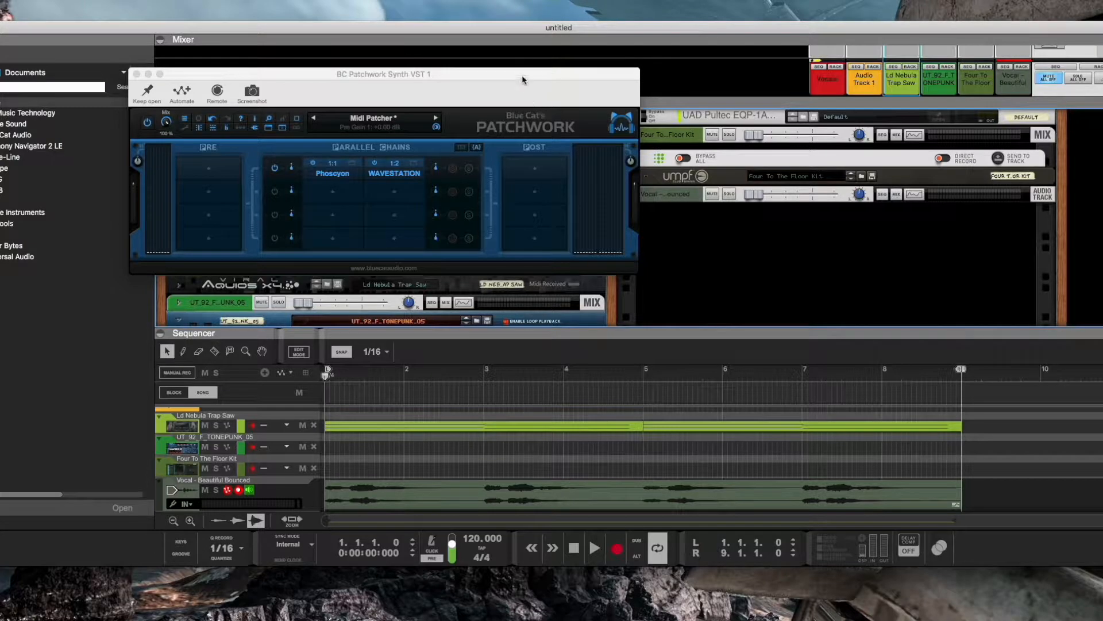
# Fold the Dr. OctoRex device in the rack, keep BC Patchwork Synth unfolded and bring its editor back up
pyautogui.moveTo(525, 75); pyautogui.dragTo(949, 69)
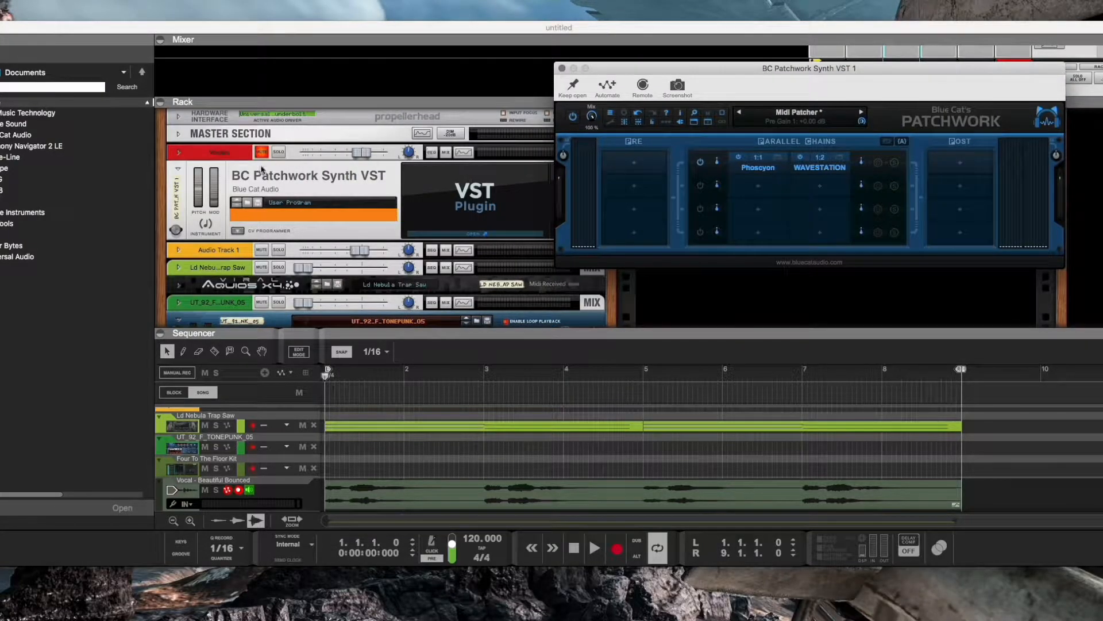
pyautogui.click(177, 169)
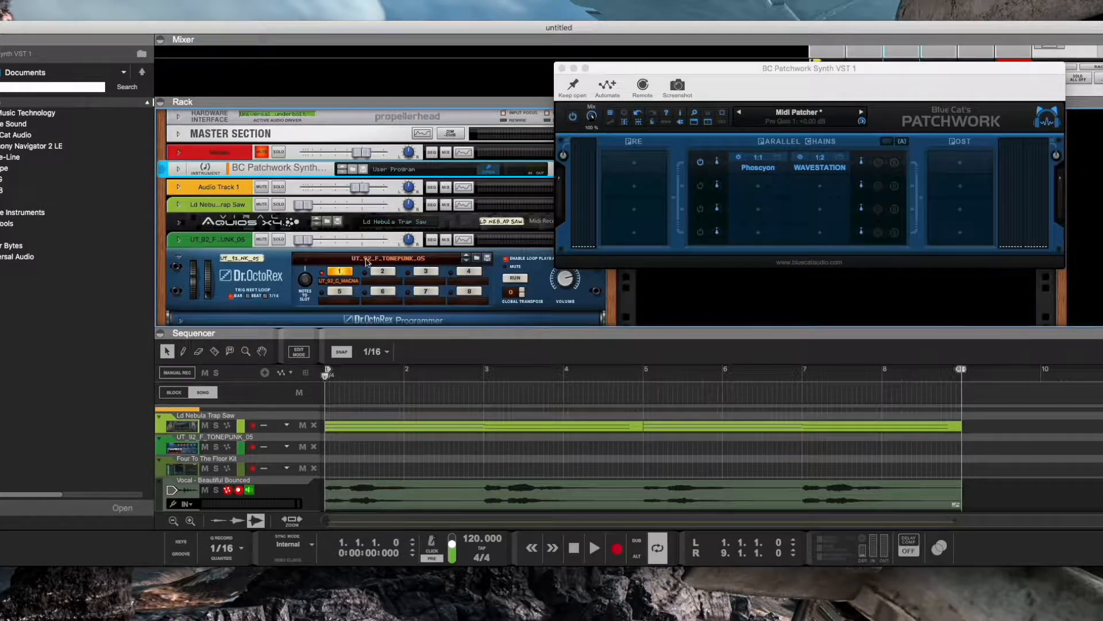
pyautogui.click(179, 254)
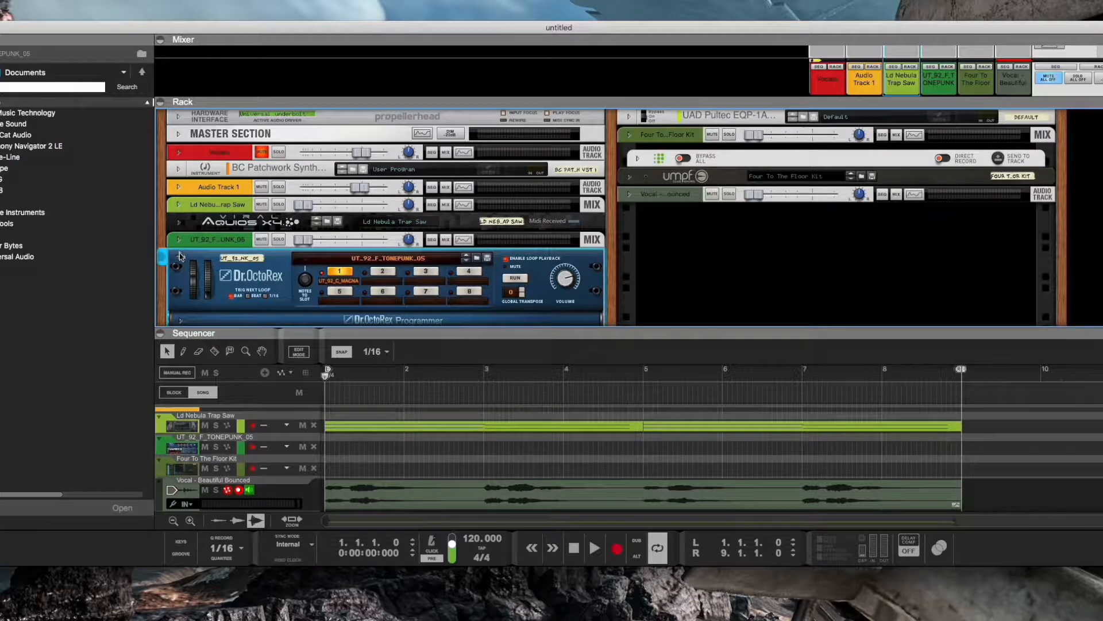
pyautogui.click(179, 256)
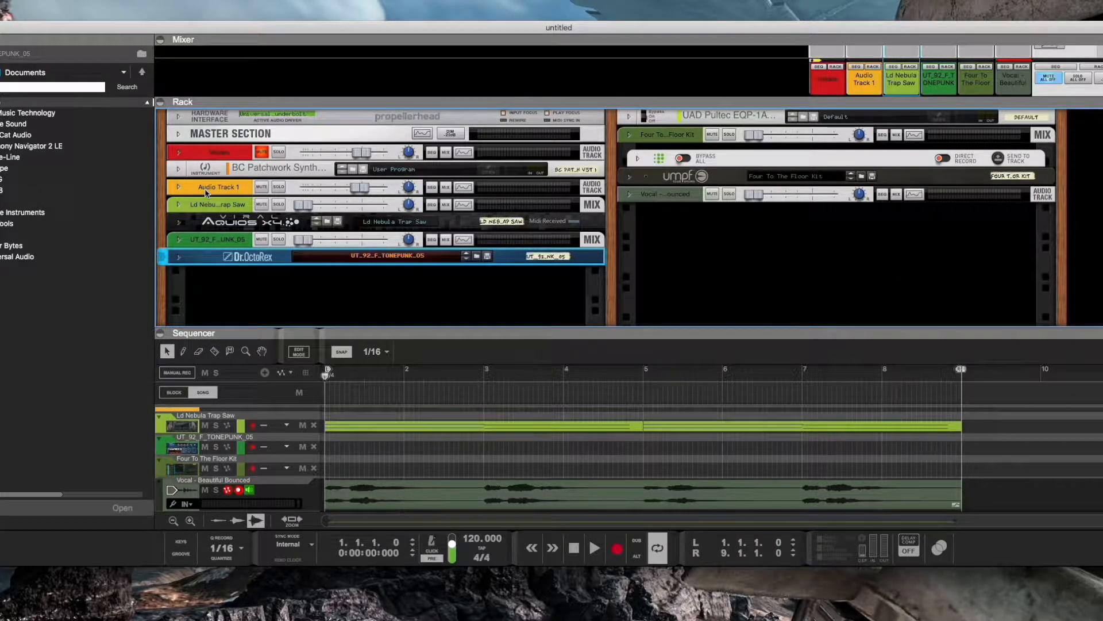
pyautogui.click(178, 169)
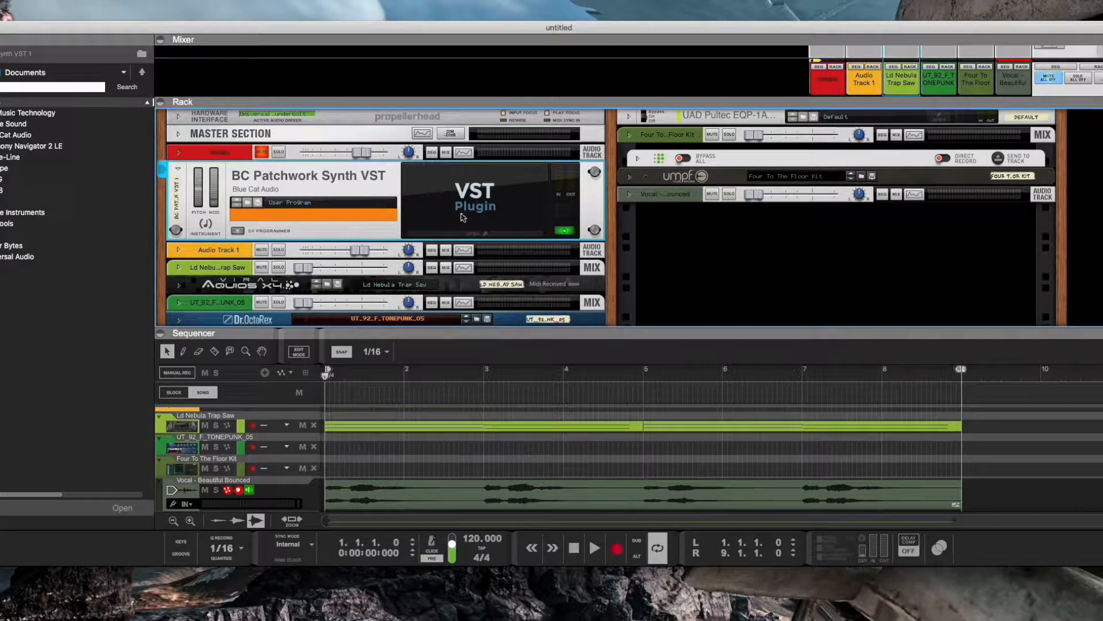
pyautogui.click(466, 235)
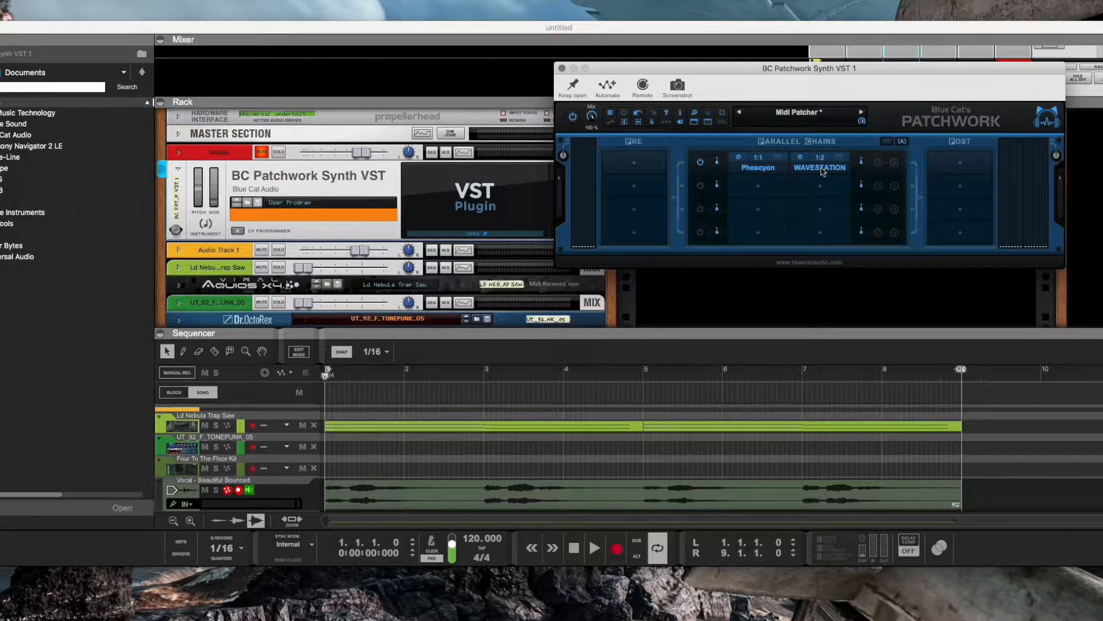
# View the WAVESTATION editor loaded in Patchwork's parallel slot 1:2, then close it
pyautogui.click(823, 172)
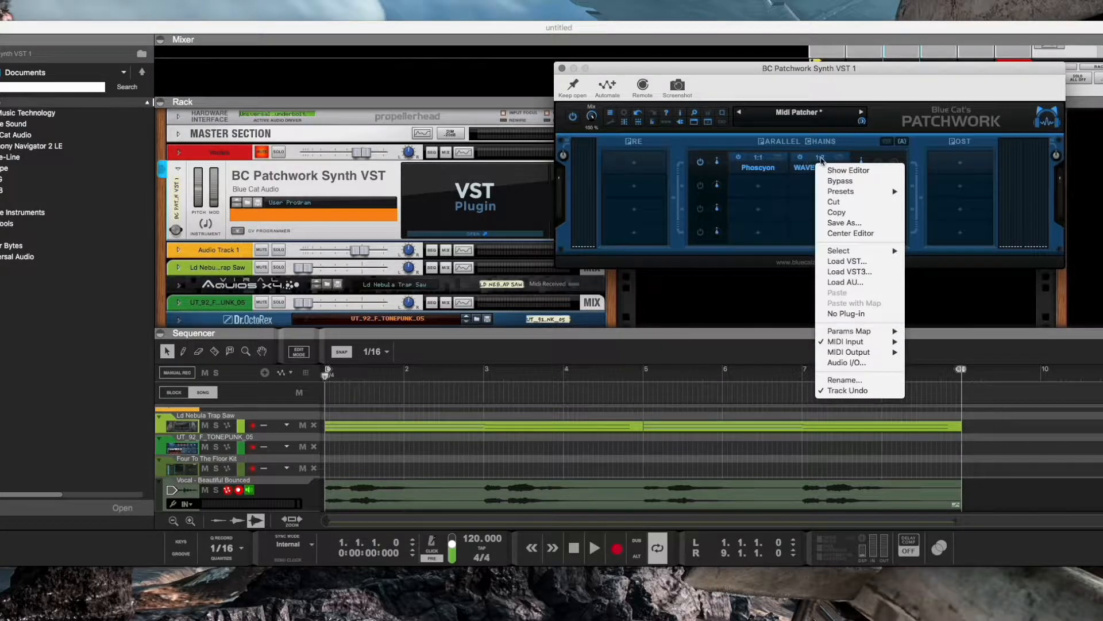
pyautogui.click(823, 159)
pyautogui.click(823, 159)
pyautogui.click(825, 161)
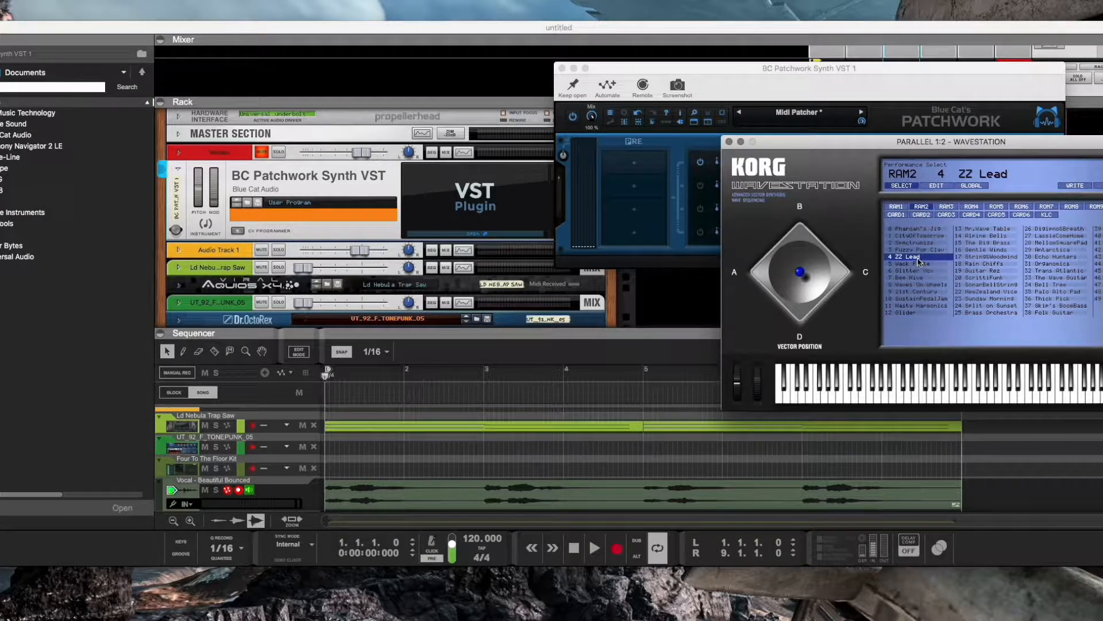
pyautogui.click(729, 141)
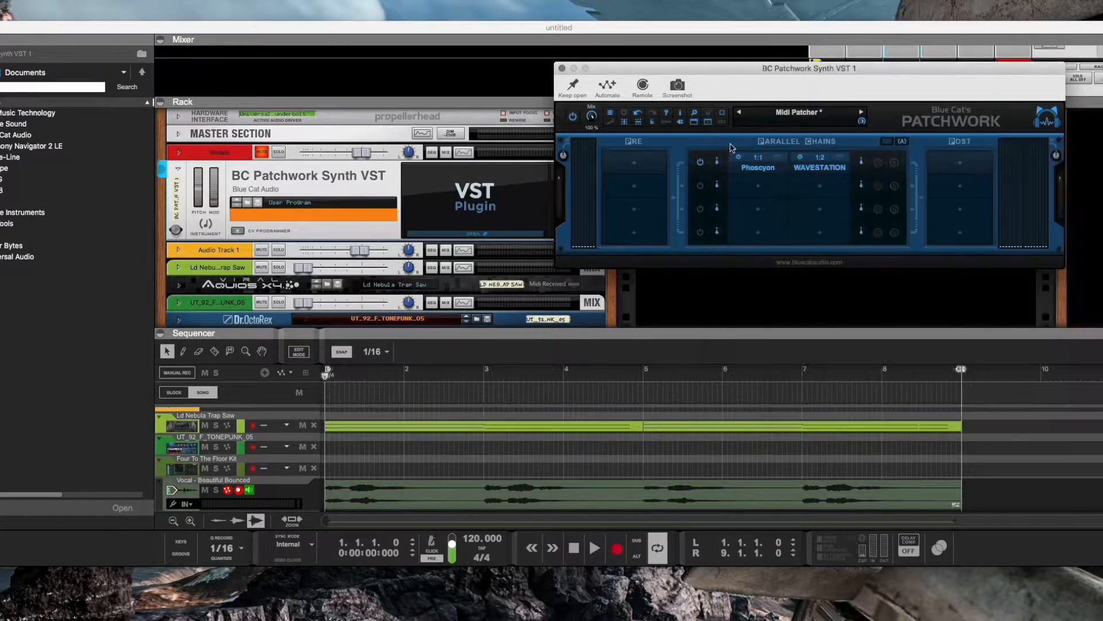
# Show the editor of the Phoscyon instance in Patchwork's parallel slot 1:1 and close it again
pyautogui.rightClick(761, 169)
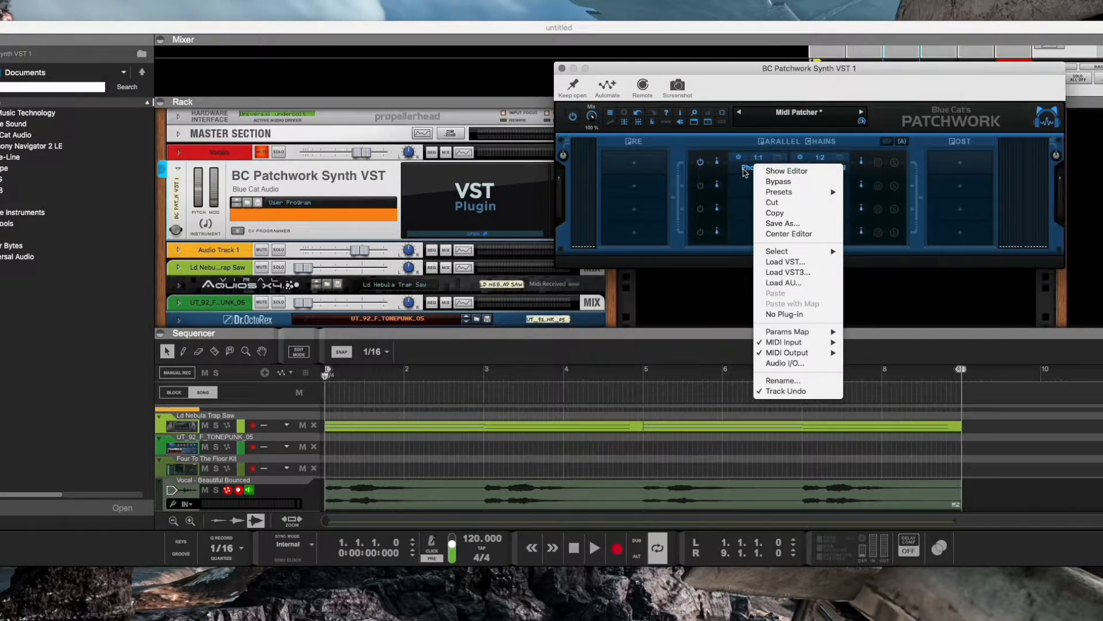
pyautogui.click(745, 171)
pyautogui.rightClick(760, 161)
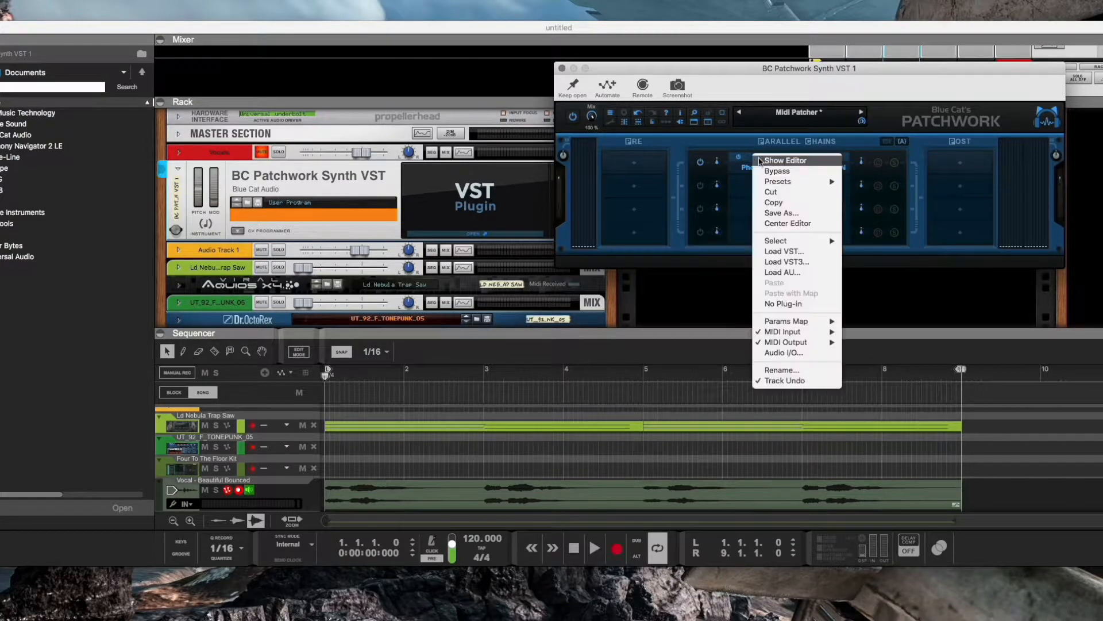
pyautogui.click(778, 161)
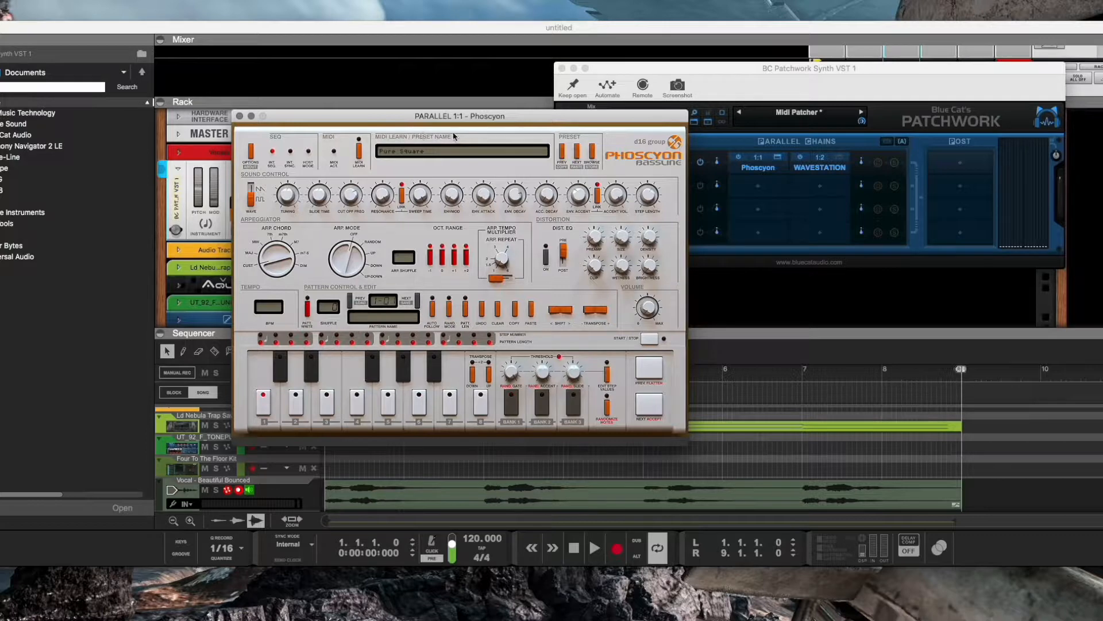
pyautogui.click(239, 116)
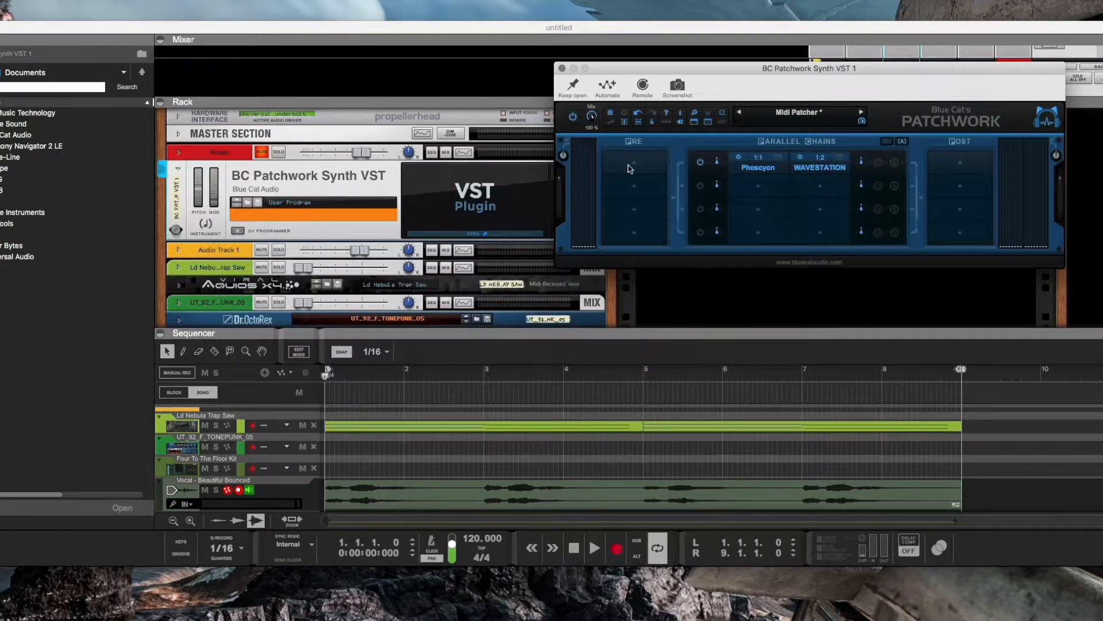
# Check the MIDI input and output options of Patchwork's Phoscyon and WAVESTATION slots, then close the Patchwork editor
pyautogui.rightClick(764, 174)
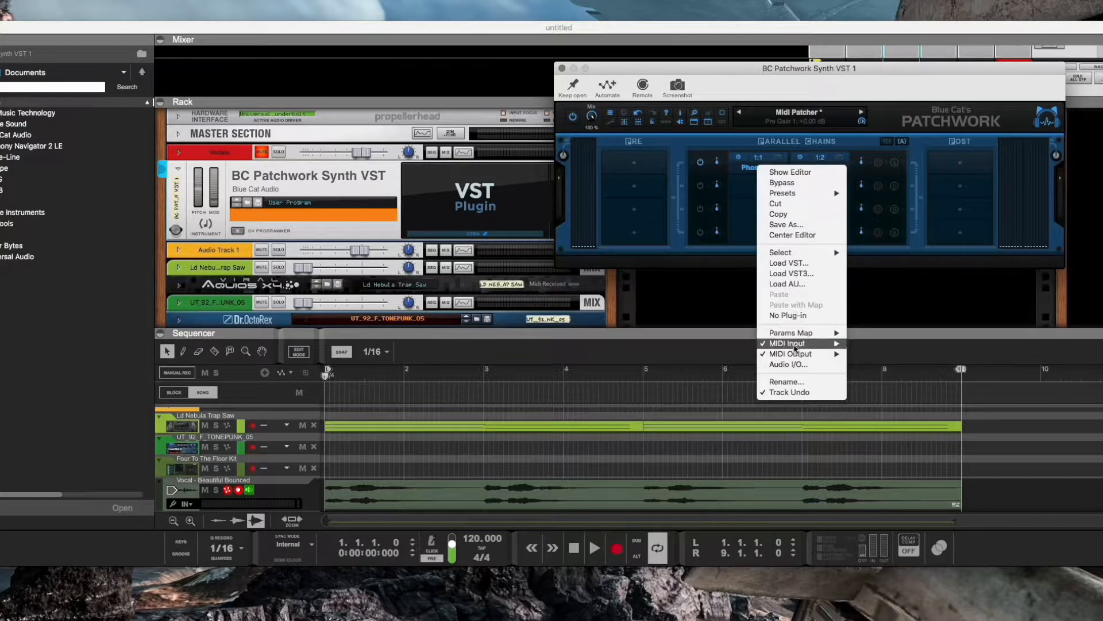
pyautogui.moveTo(796, 348)
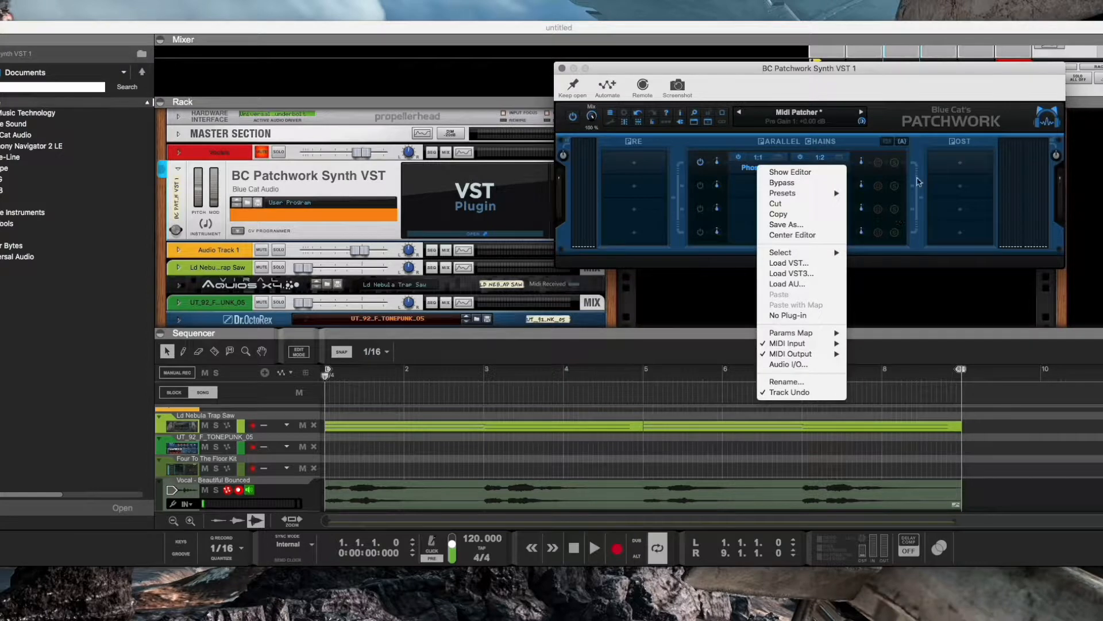
pyautogui.click(841, 145)
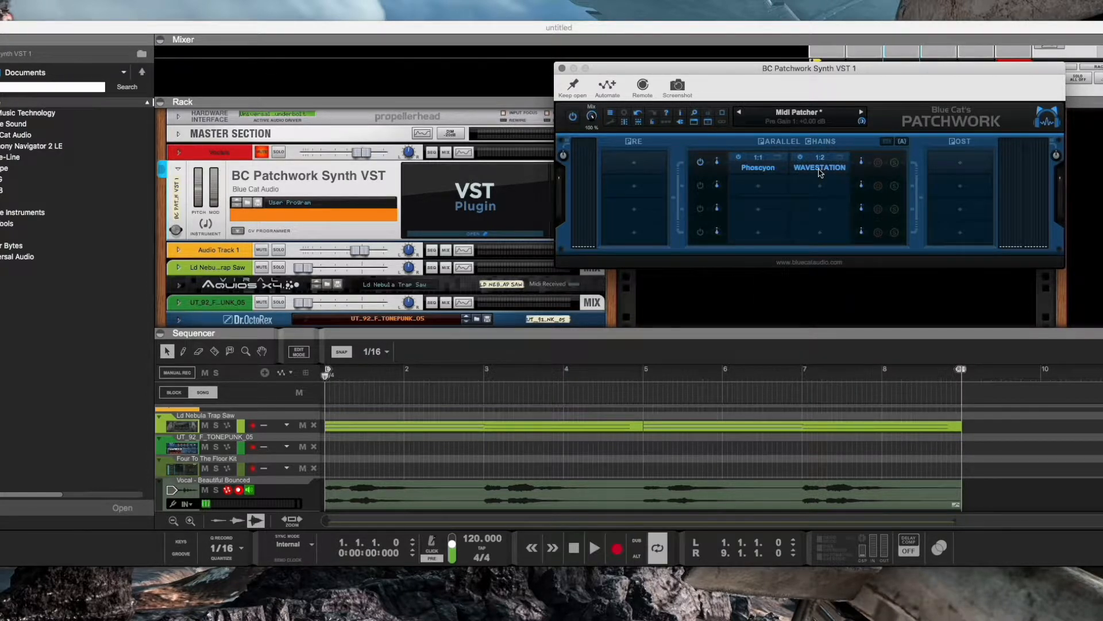
pyautogui.rightClick(819, 162)
pyautogui.moveTo(843, 334)
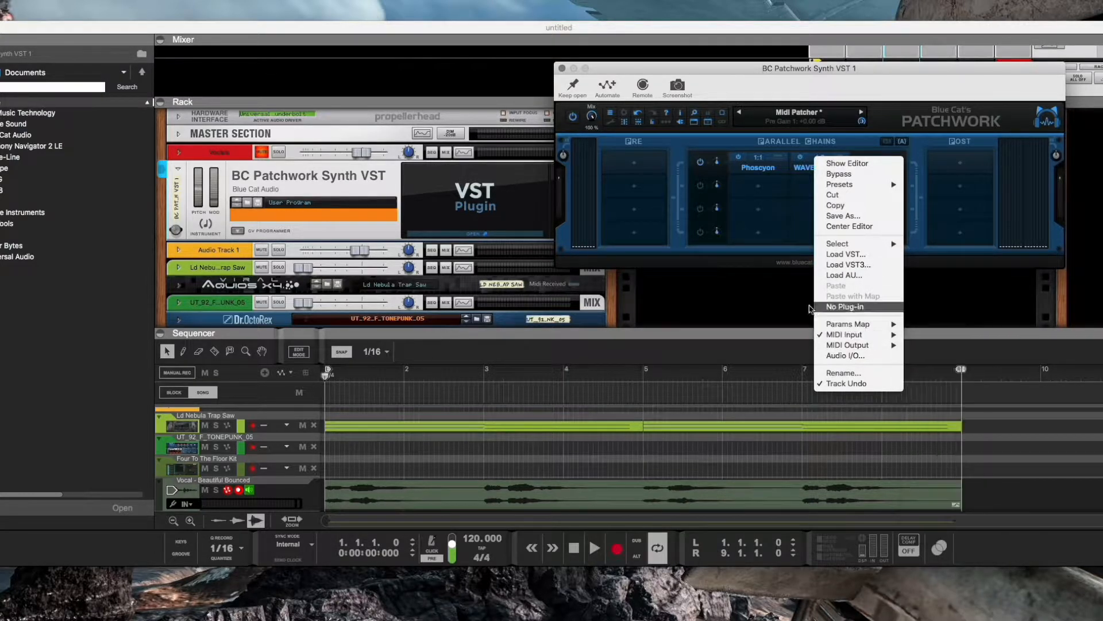
pyautogui.click(790, 266)
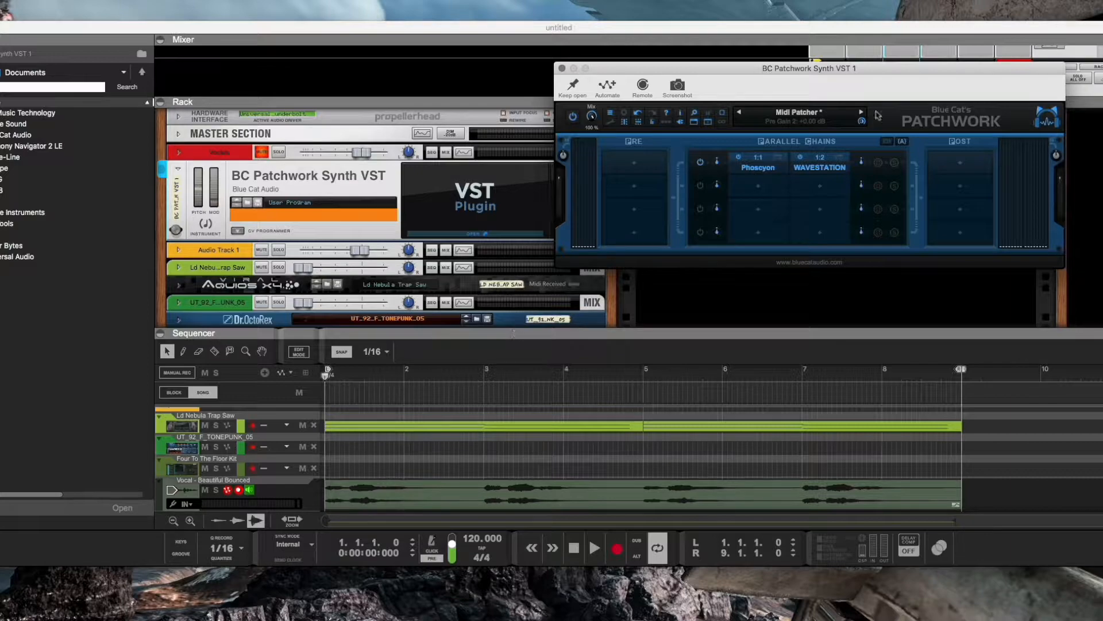
pyautogui.click(561, 69)
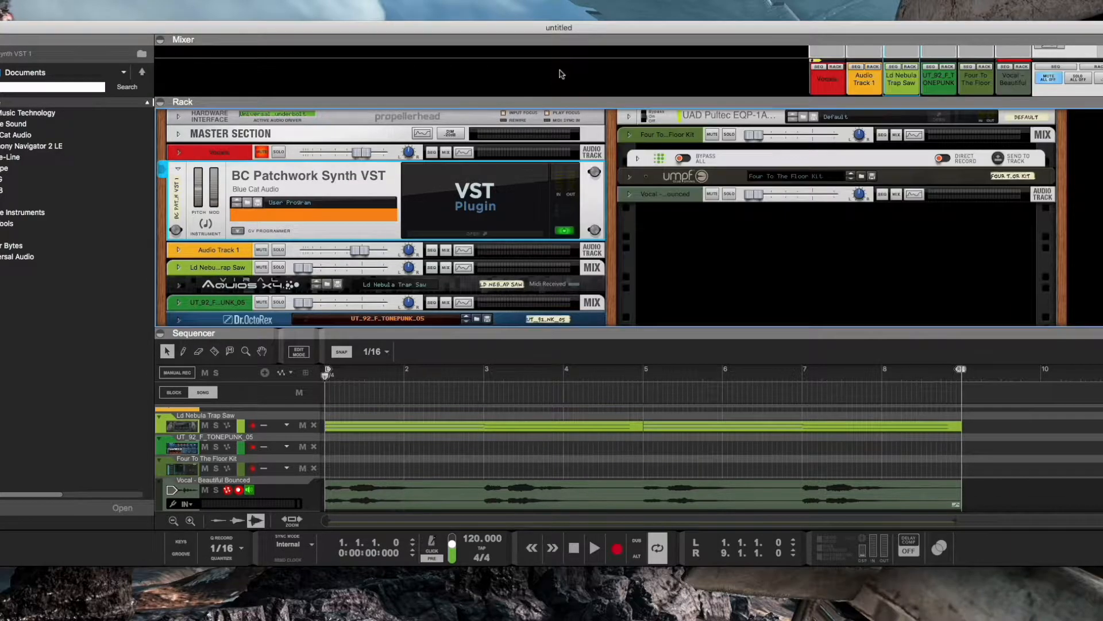
# Enlarge the mixer area, pull the Vocals channel fader all the way down and select the Audio Track 1 channel
pyautogui.moveTo(789, 108); pyautogui.dragTo(797, 253)
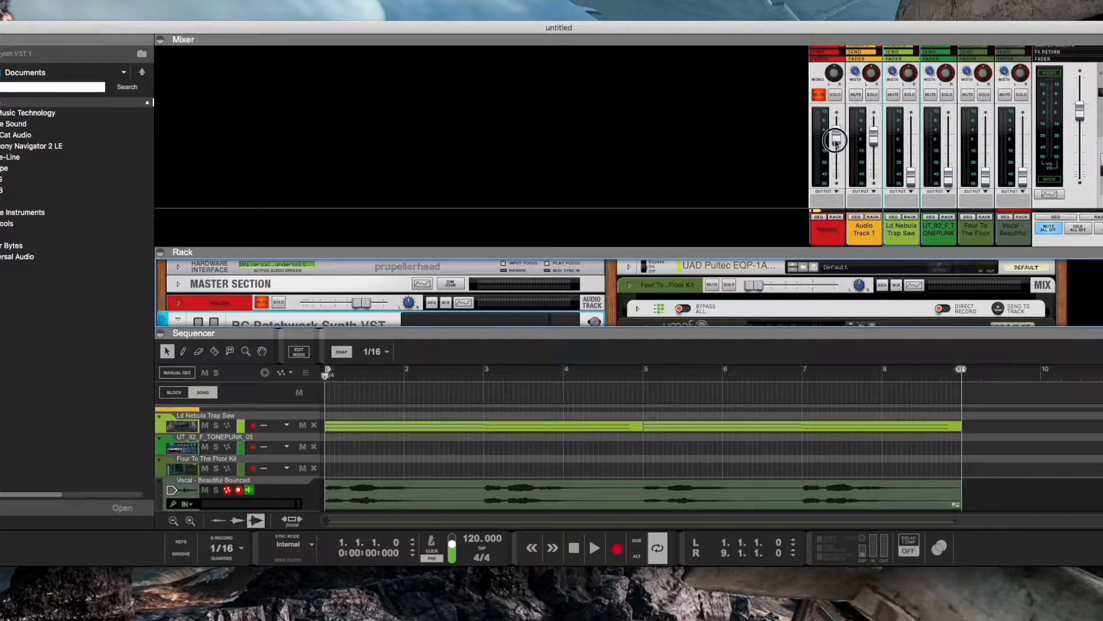
pyautogui.moveTo(836, 134); pyautogui.dragTo(838, 216)
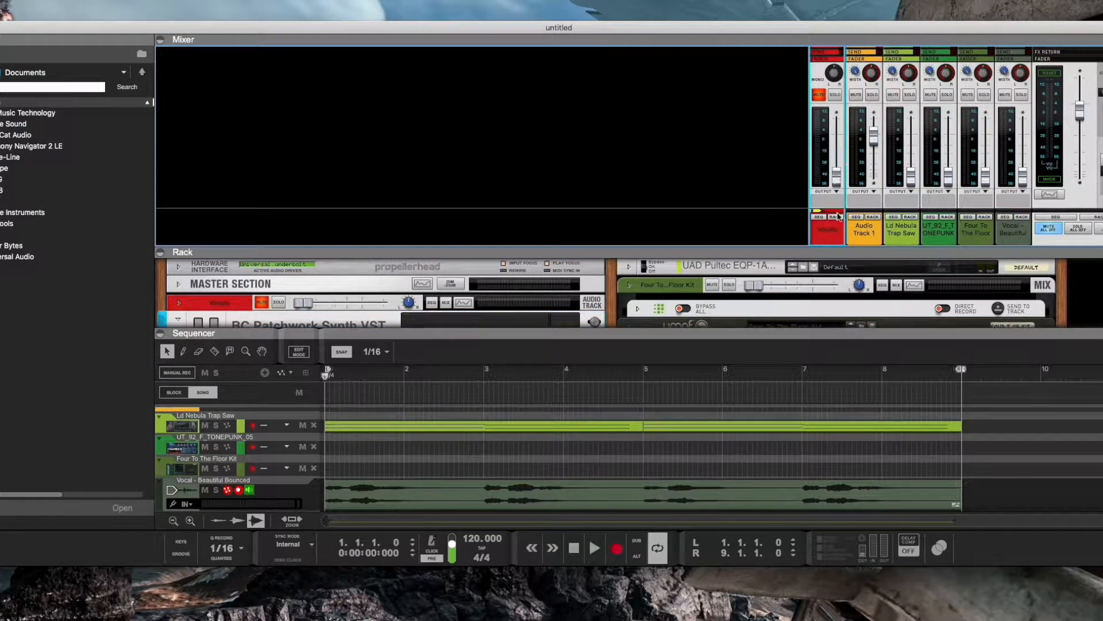
pyautogui.click(876, 136)
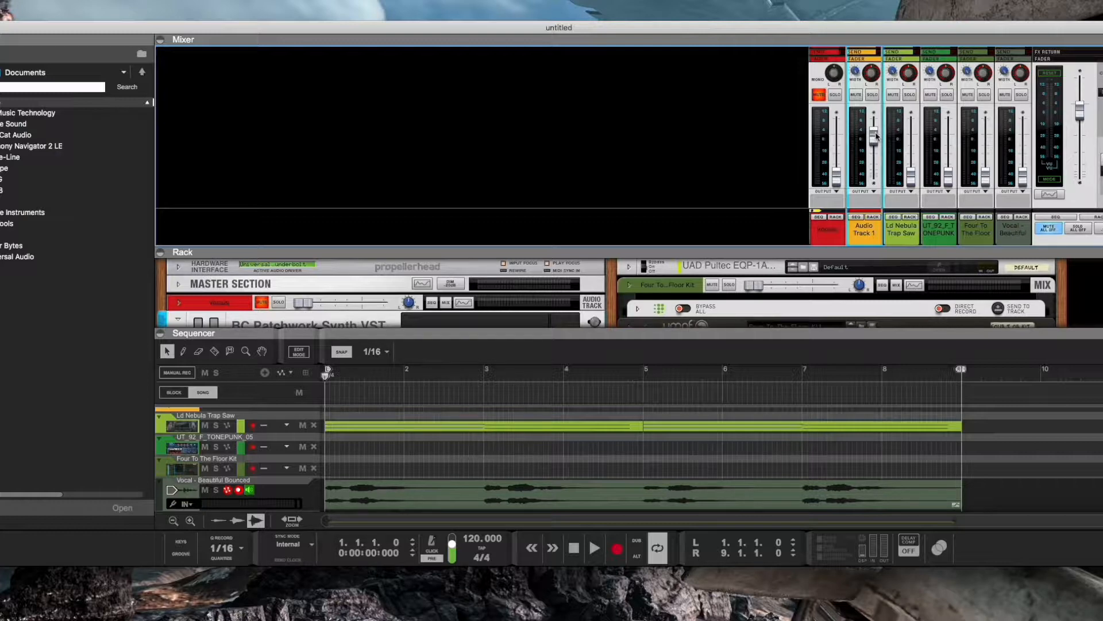
# Play the song to hear Audio Track 1, return to the start, play it through again and stop
pyautogui.click(596, 551)
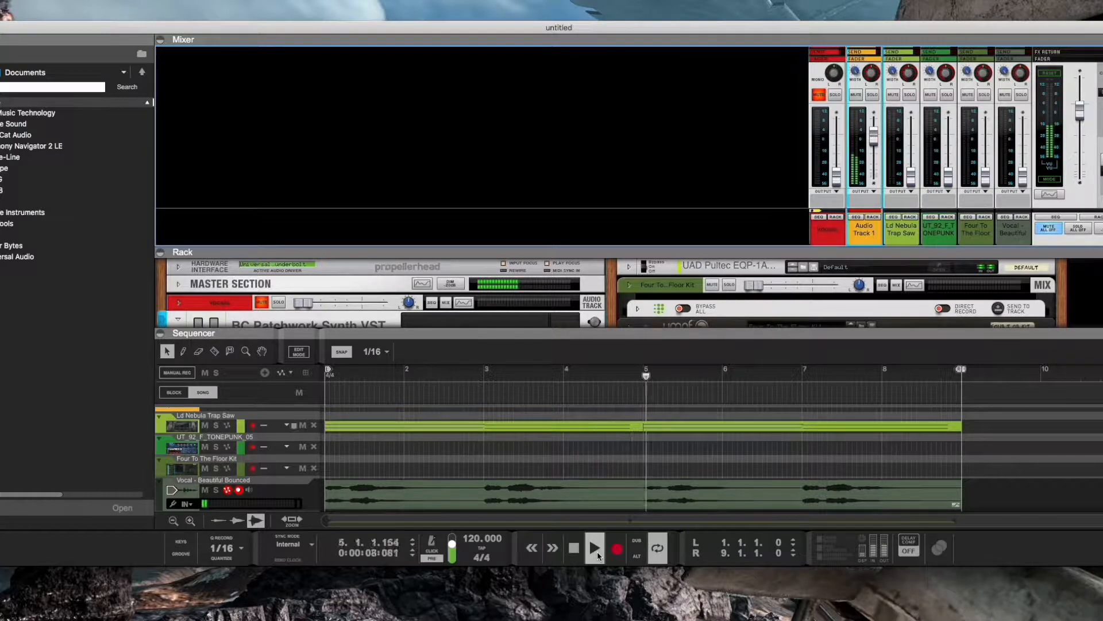
pyautogui.click(574, 549)
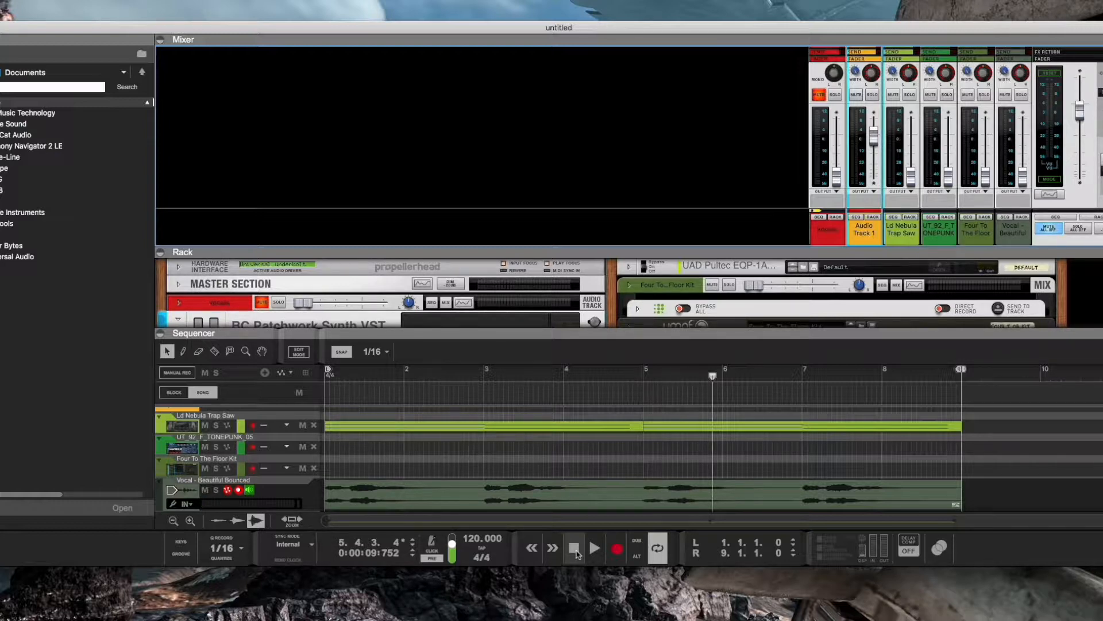
pyautogui.click(577, 551)
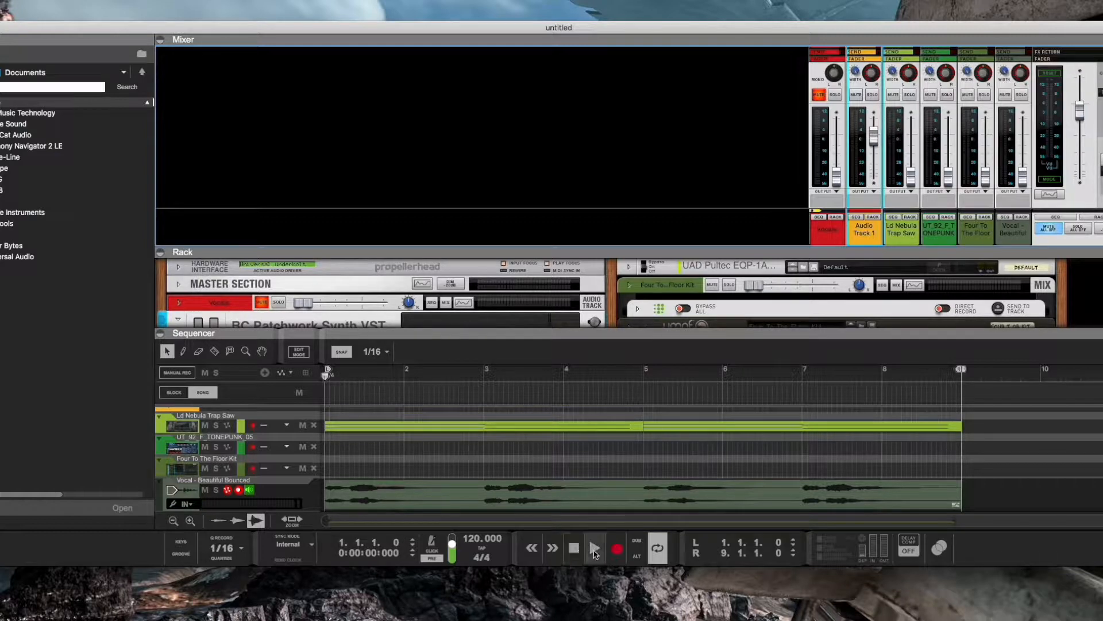
pyautogui.click(594, 549)
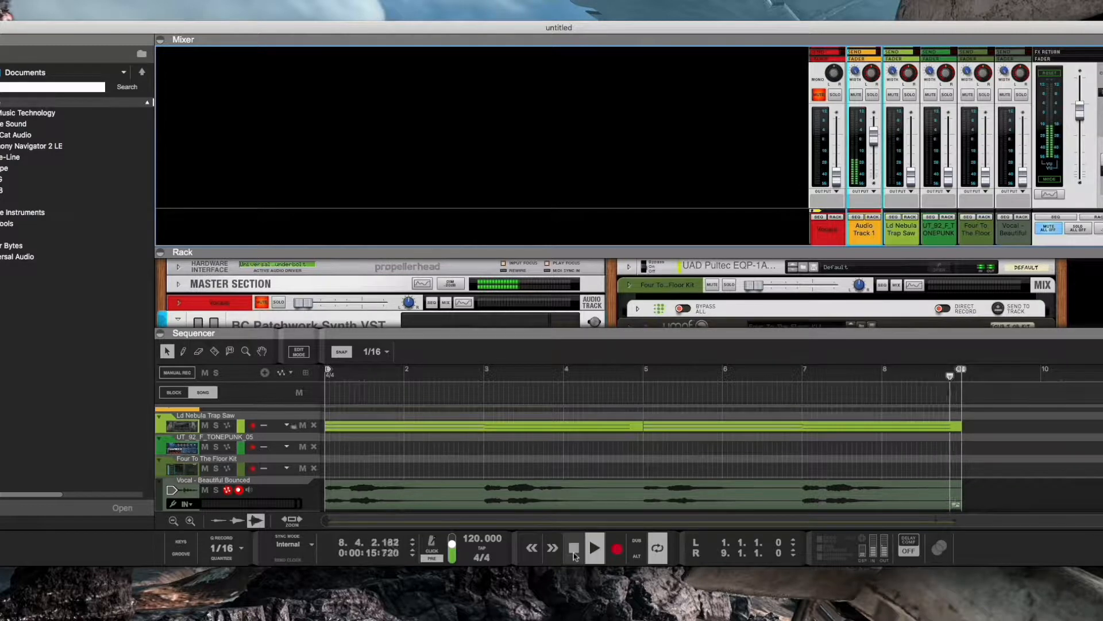
pyautogui.click(573, 555)
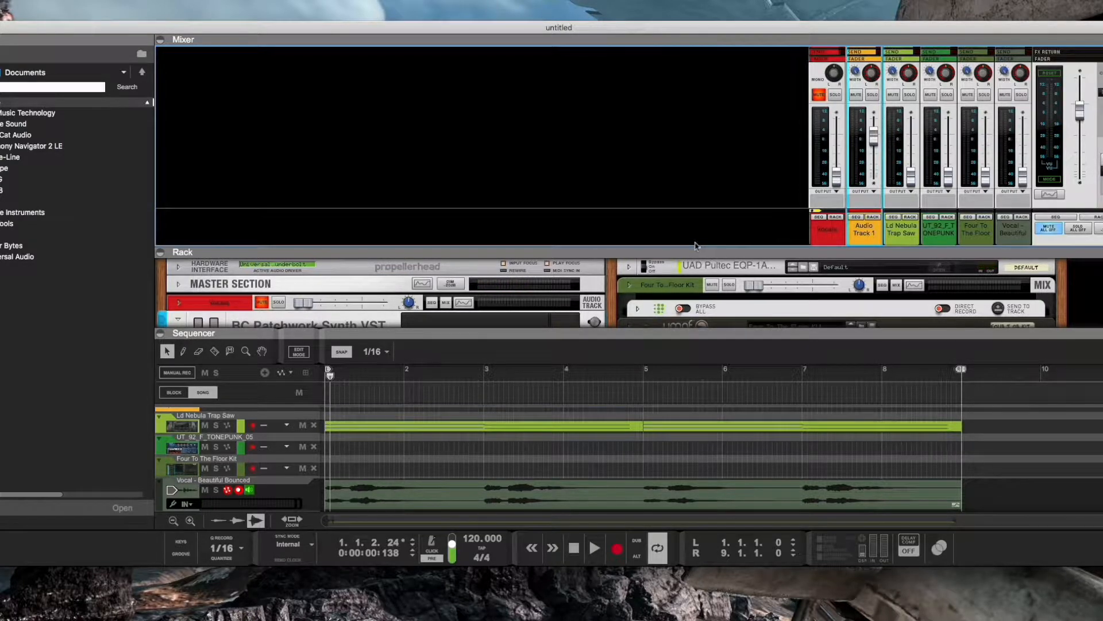
# Shrink the mixer area, fold BC Patchwork Synth, and unfold the Dr. OctoRex and Umpf devices in the rack
pyautogui.moveTo(694, 248); pyautogui.dragTo(700, 87)
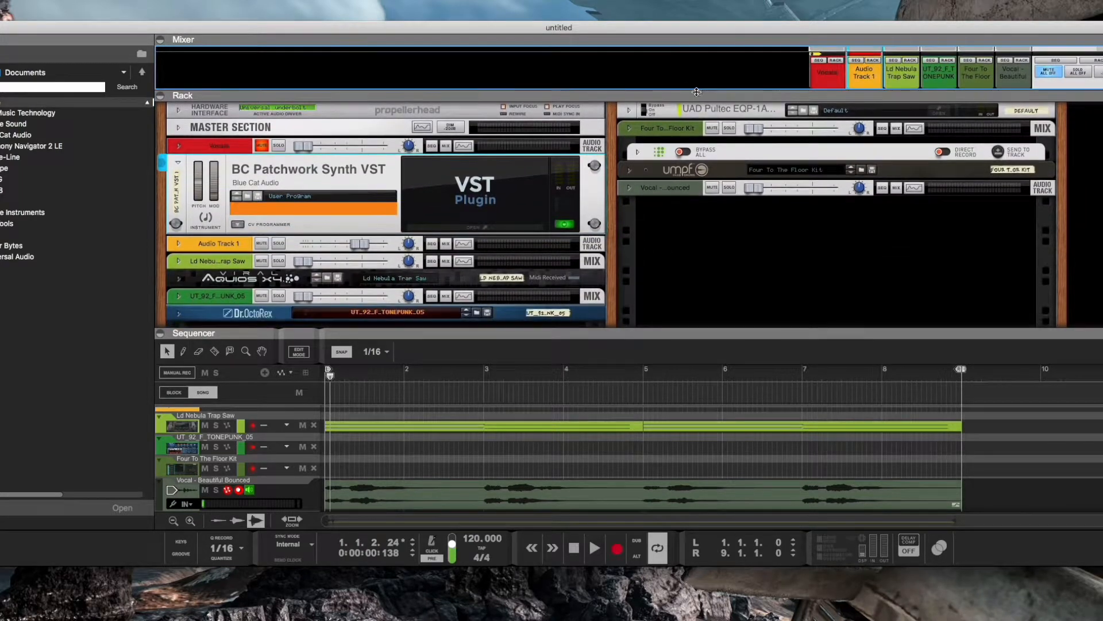
pyautogui.click(178, 165)
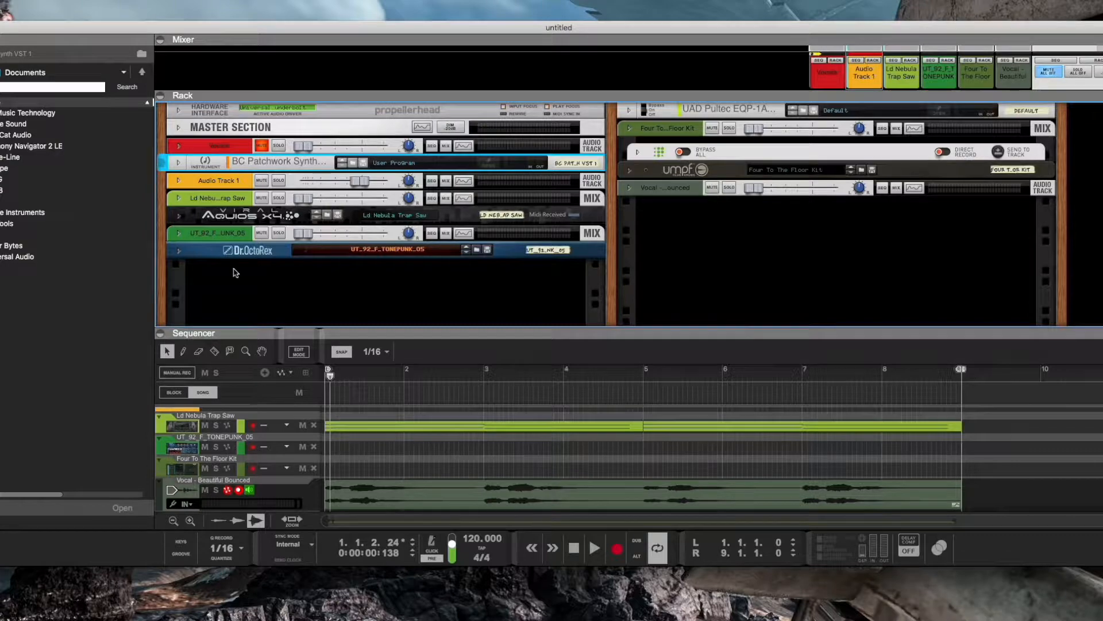
pyautogui.click(178, 253)
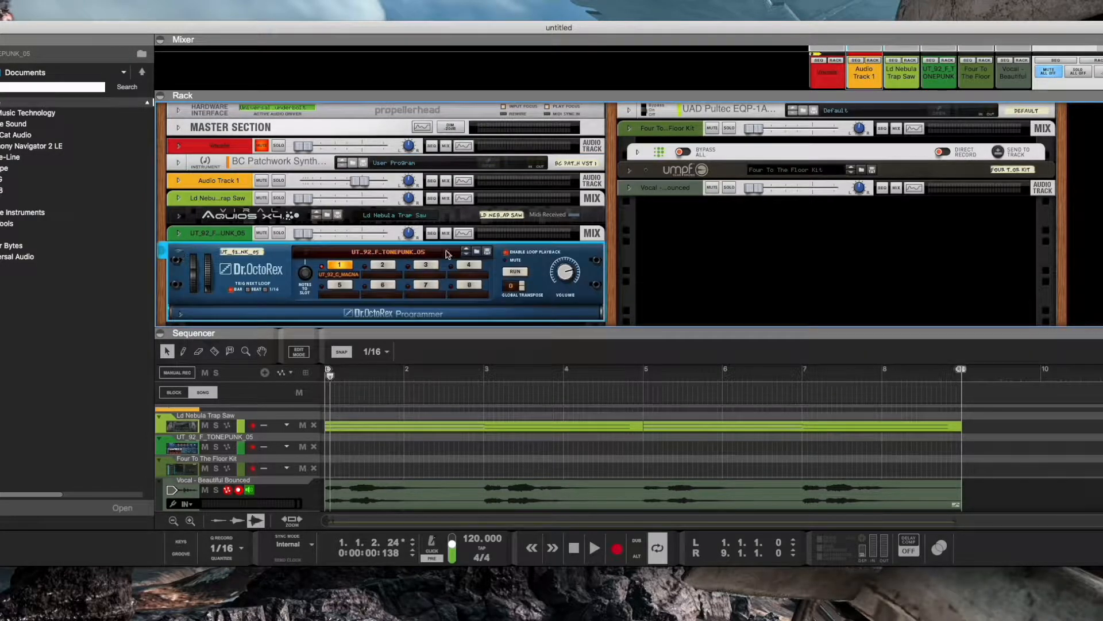
pyautogui.click(630, 171)
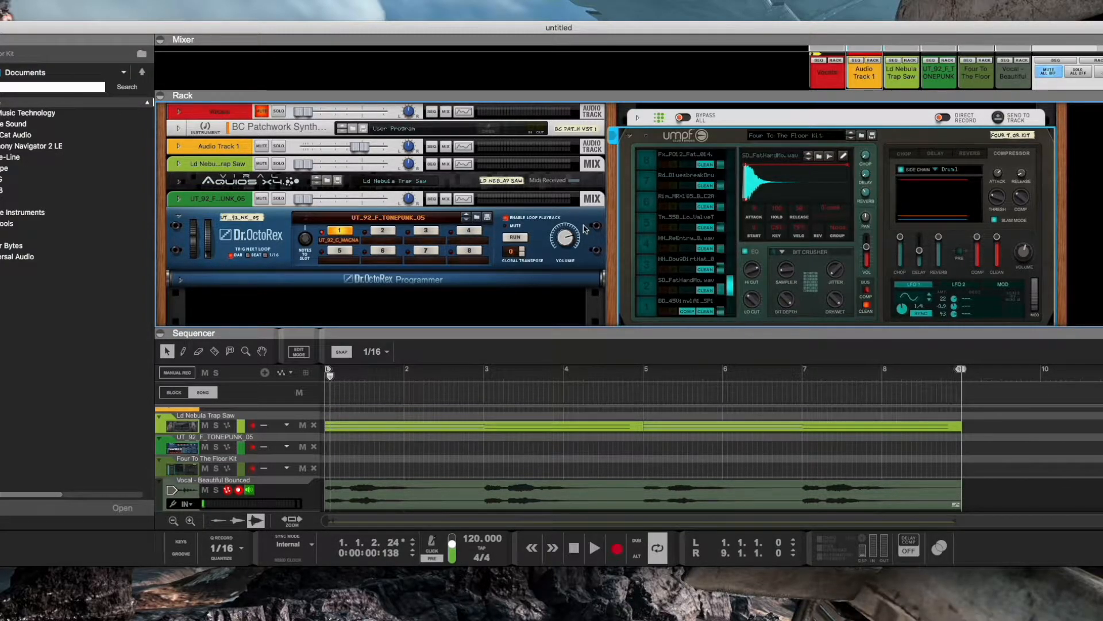
# Show the Instruments in the browser and collapse the D16 Group Audio Software folder
pyautogui.click(1, 113)
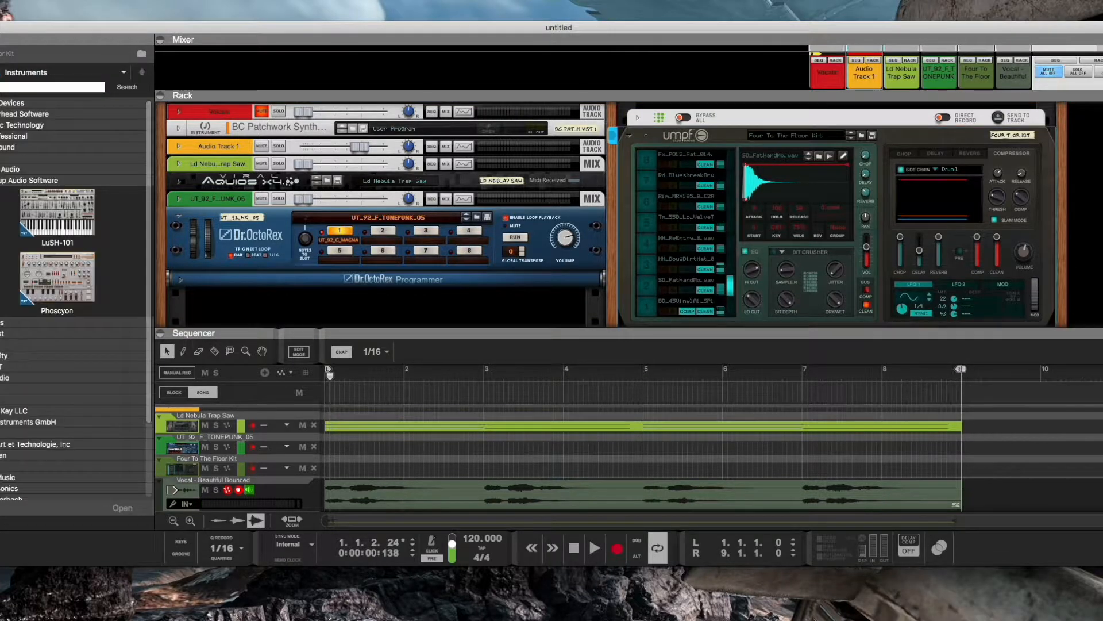
pyautogui.click(0, 180)
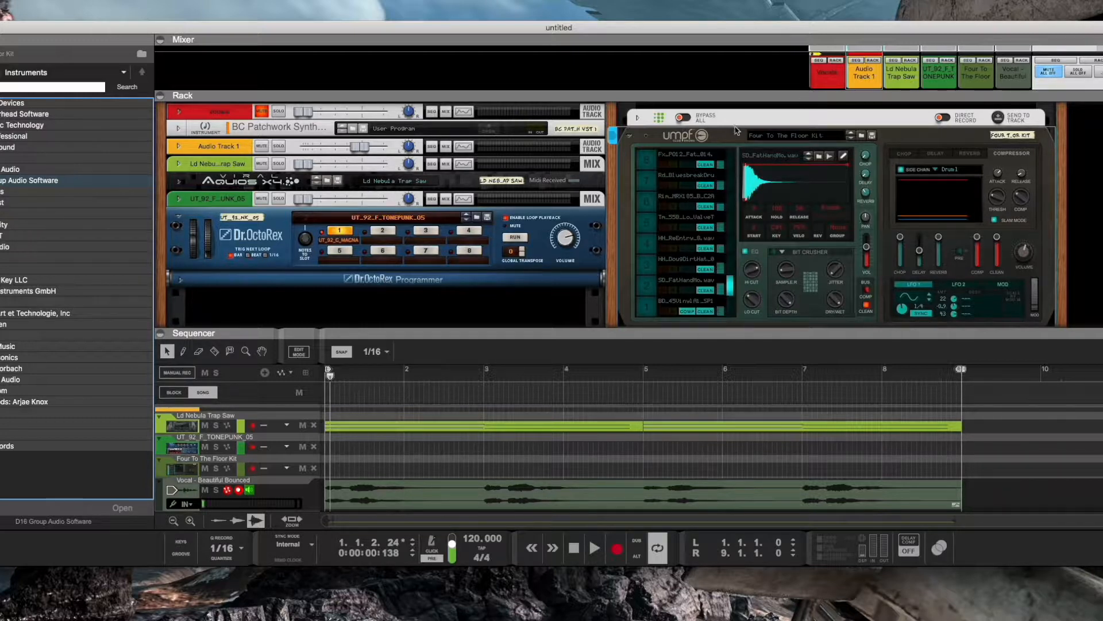
# Unfold the Drum Sequencer player of the Umpf device and select pattern 2
pyautogui.click(741, 183)
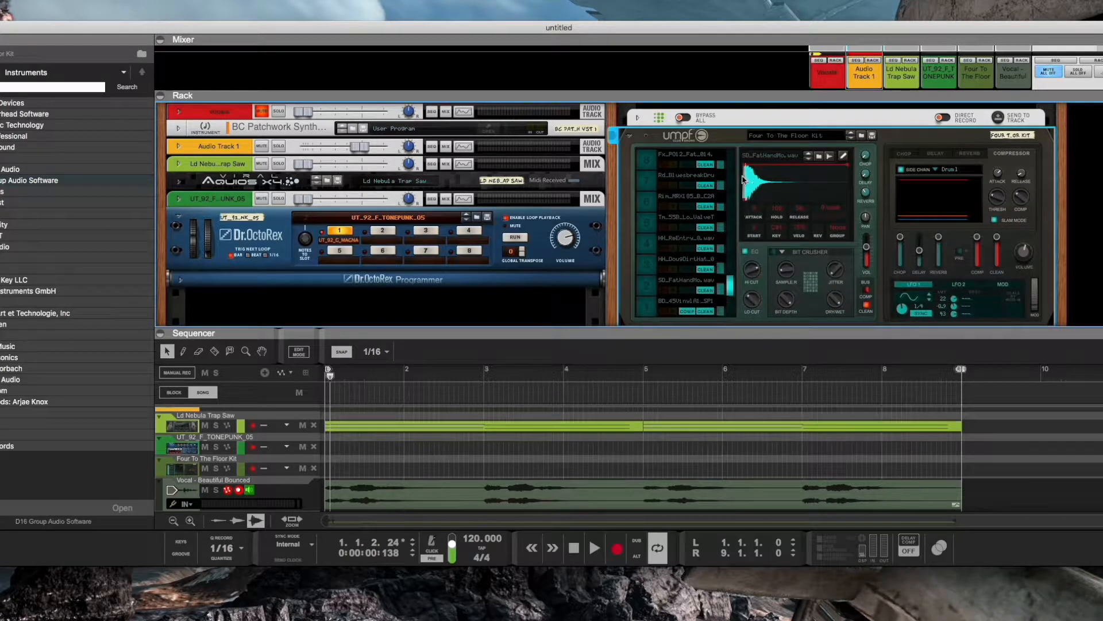
pyautogui.click(637, 118)
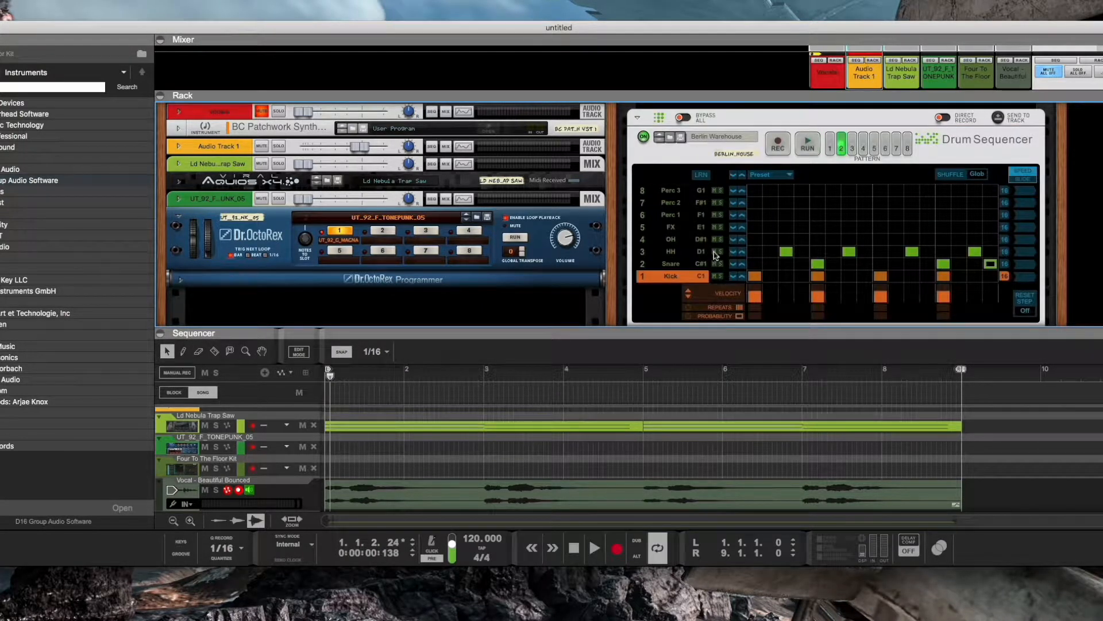
pyautogui.click(842, 147)
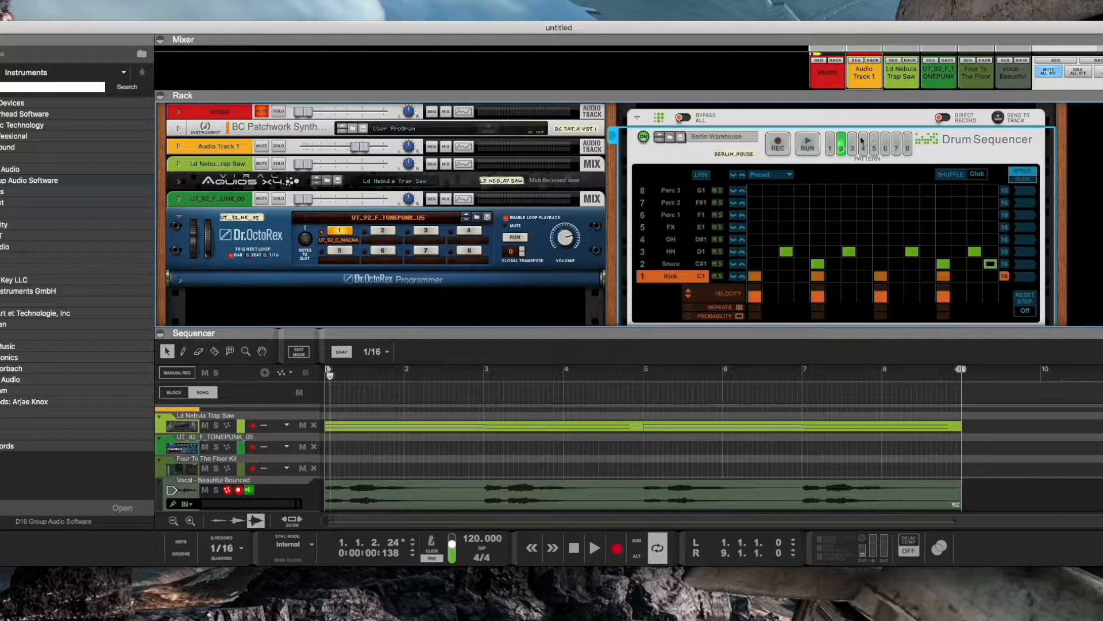
# Raise the Four To The Floor channel fader in the mixer and play the drums together with Audio Track 1
pyautogui.moveTo(889, 98); pyautogui.dragTo(890, 225)
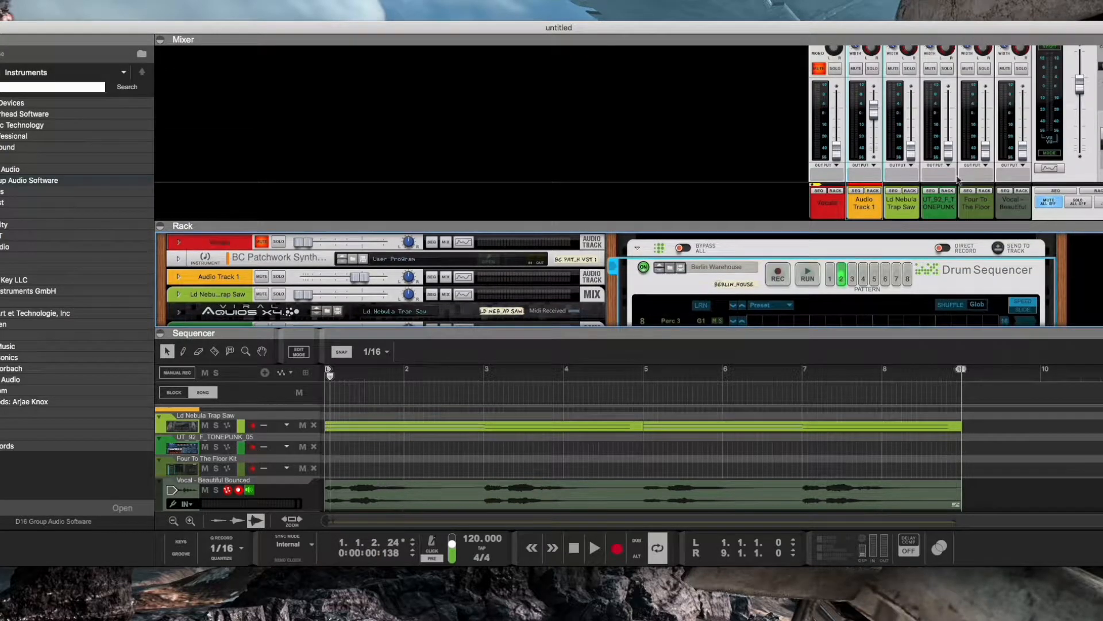
pyautogui.moveTo(981, 152); pyautogui.dragTo(984, 112)
pyautogui.press('space')
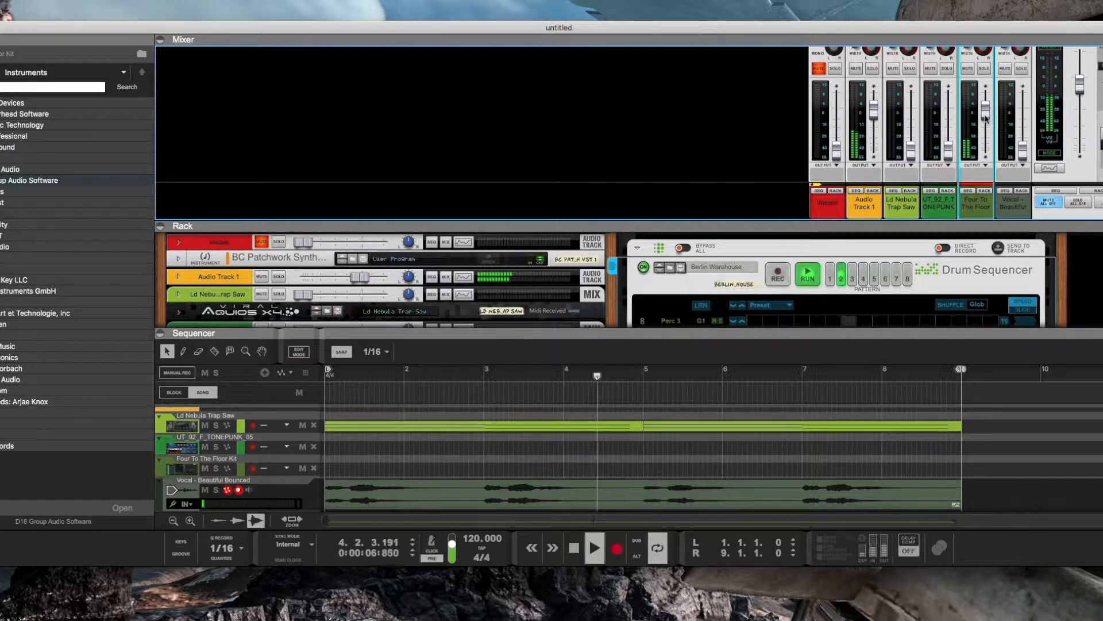
pyautogui.moveTo(820, 223); pyautogui.dragTo(828, 88)
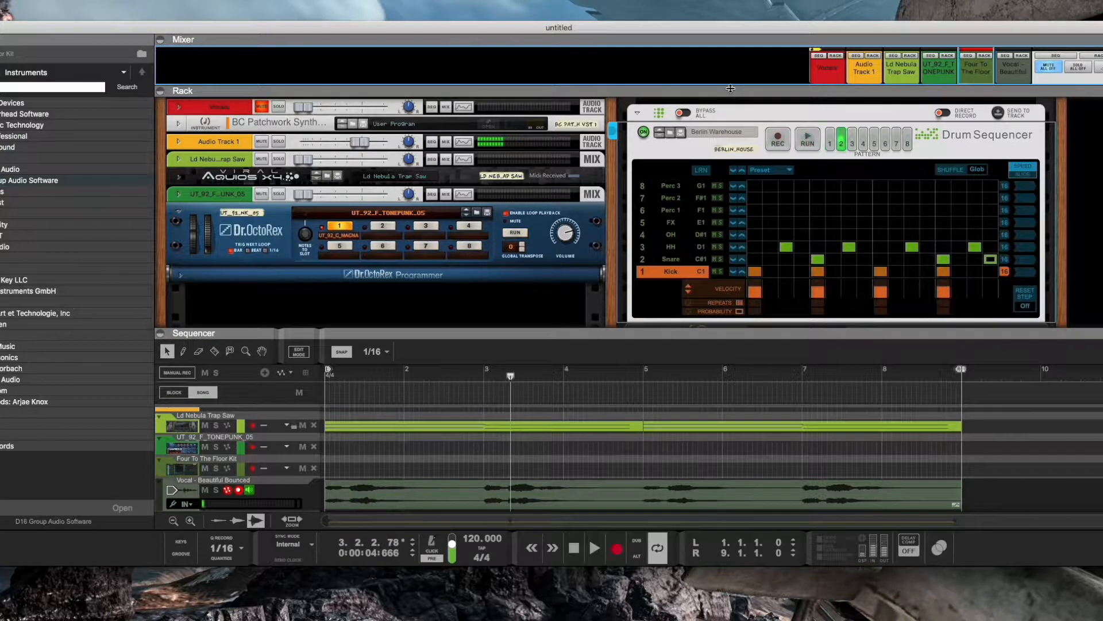
# Raise the UT_92_F_TONEPUNK_05 channel fader in the enlarged mixer and look through the Sound Bank folders in the browser
pyautogui.moveTo(731, 88); pyautogui.dragTo(746, 255)
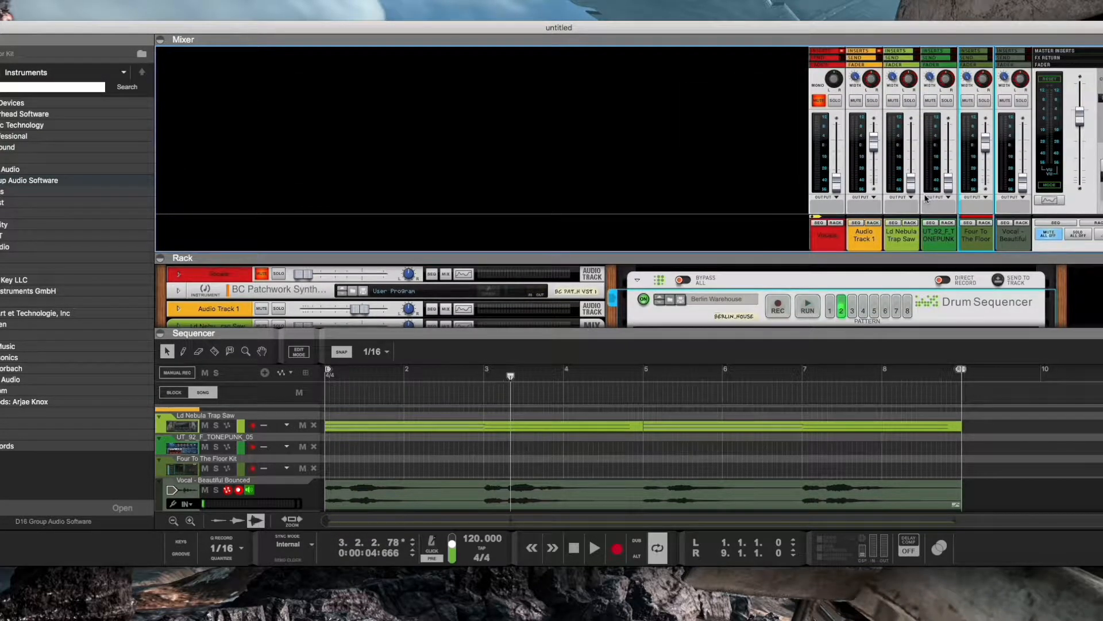
pyautogui.click(947, 190)
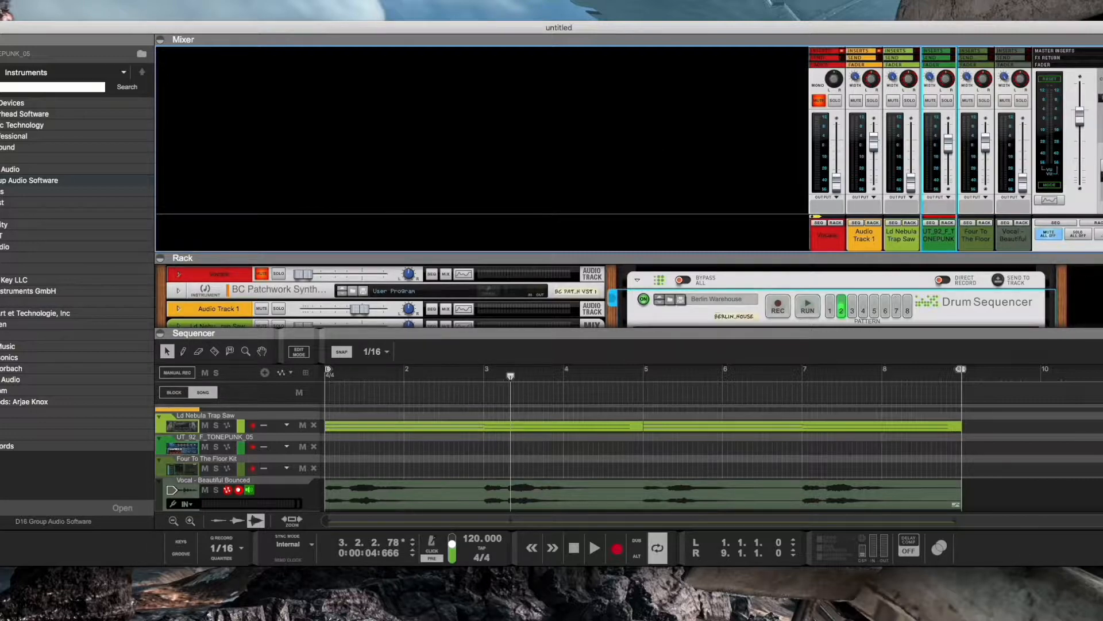
pyautogui.scroll(-20, 84, 283)
pyautogui.scroll(-15, 84, 284)
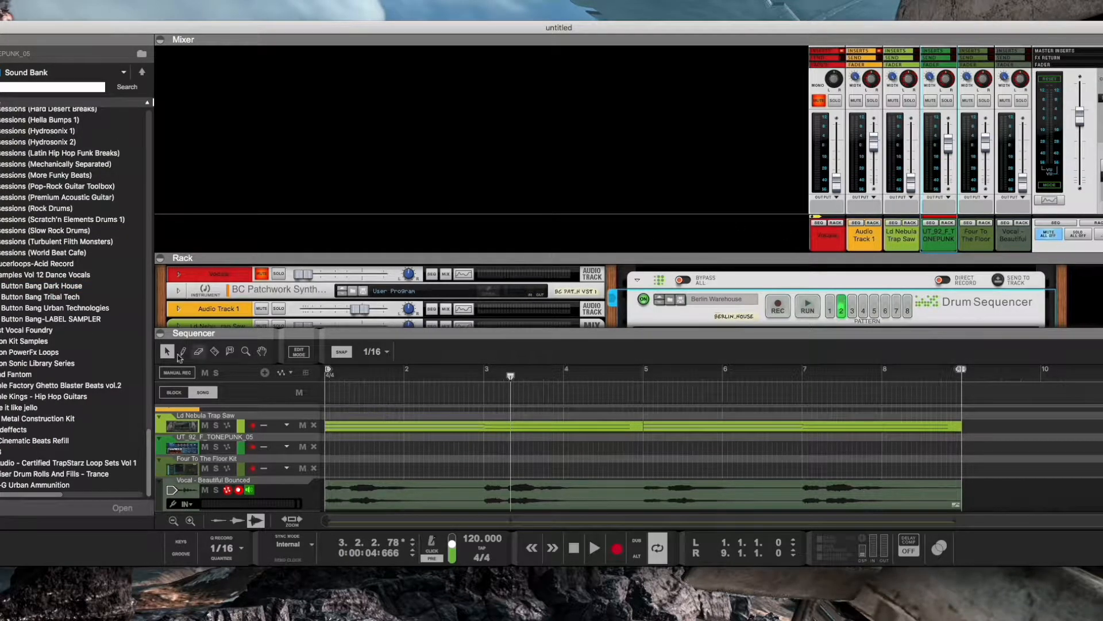
# Pull the Audio Track 1 and Four To The Floor faders fully down and play the UT_92_F_TONEPUNK_05 loop alone
pyautogui.moveTo(874, 146); pyautogui.dragTo(885, 285)
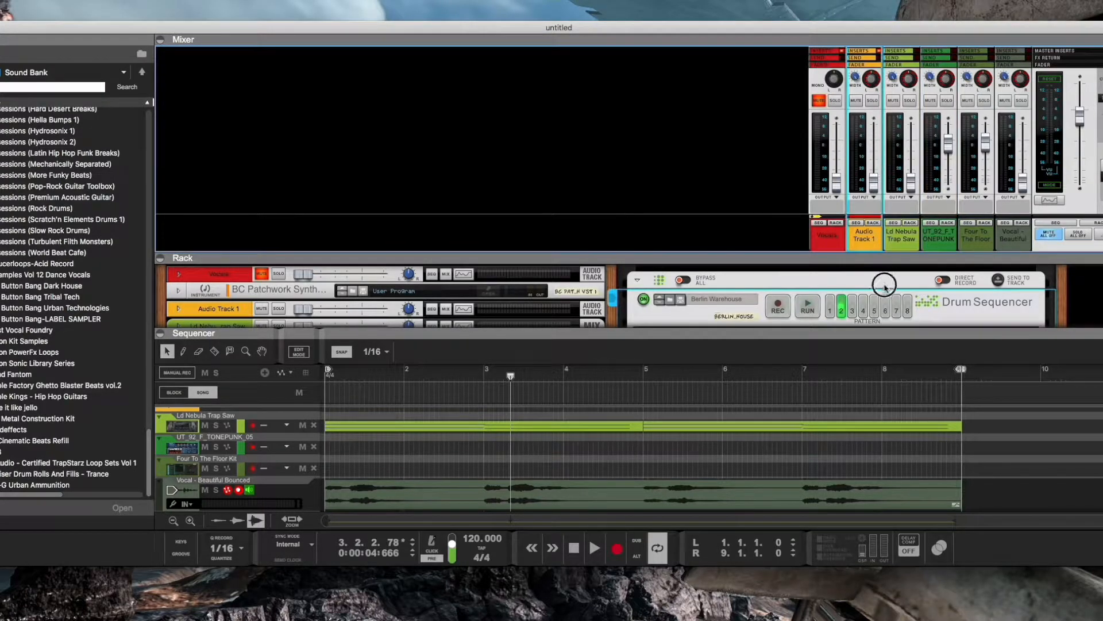
pyautogui.moveTo(954, 145); pyautogui.dragTo(958, 253)
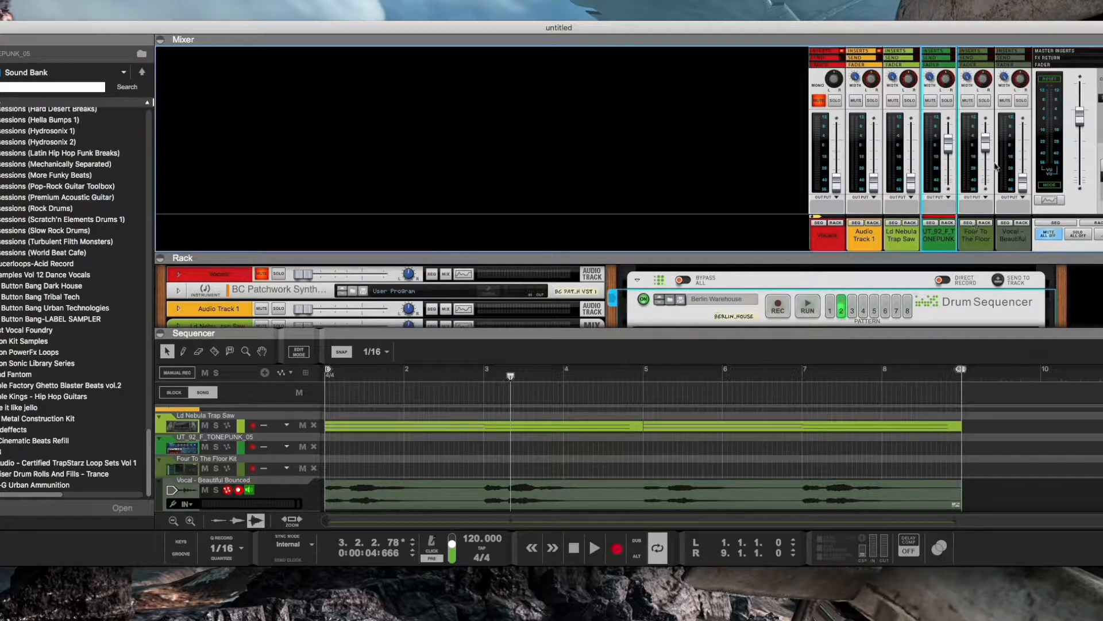
pyautogui.moveTo(987, 145); pyautogui.dragTo(986, 215)
pyautogui.press('space')
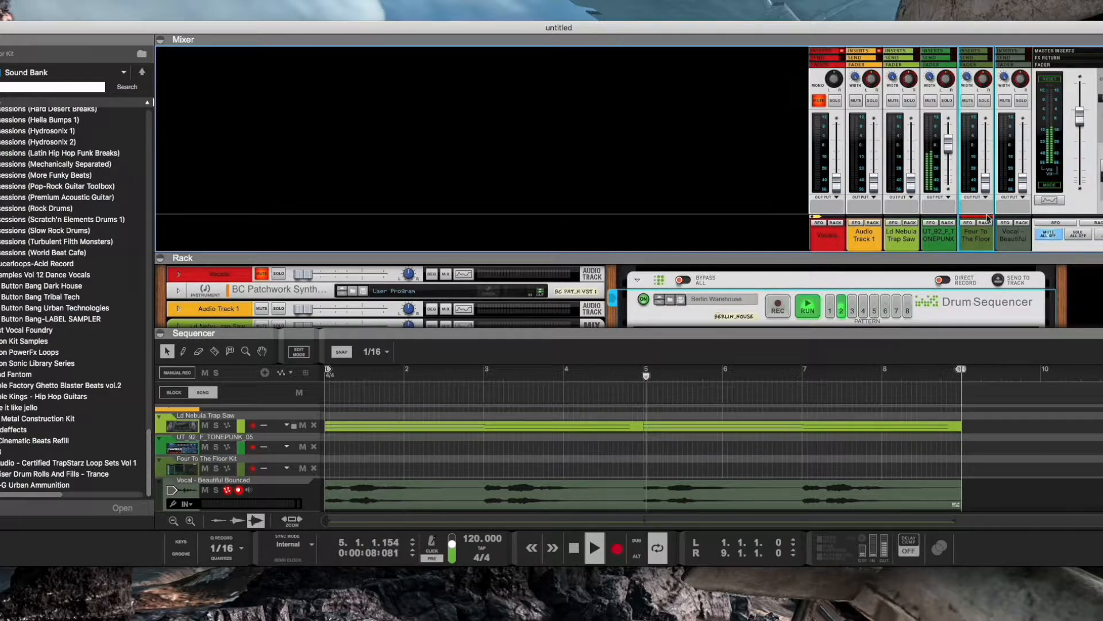
# During playback, bring the Four To The Floor and Audio Track 1 faders back up and lower the UT_92_F_TONEPUNK_05 fader slightly
pyautogui.moveTo(984, 184); pyautogui.dragTo(983, 144)
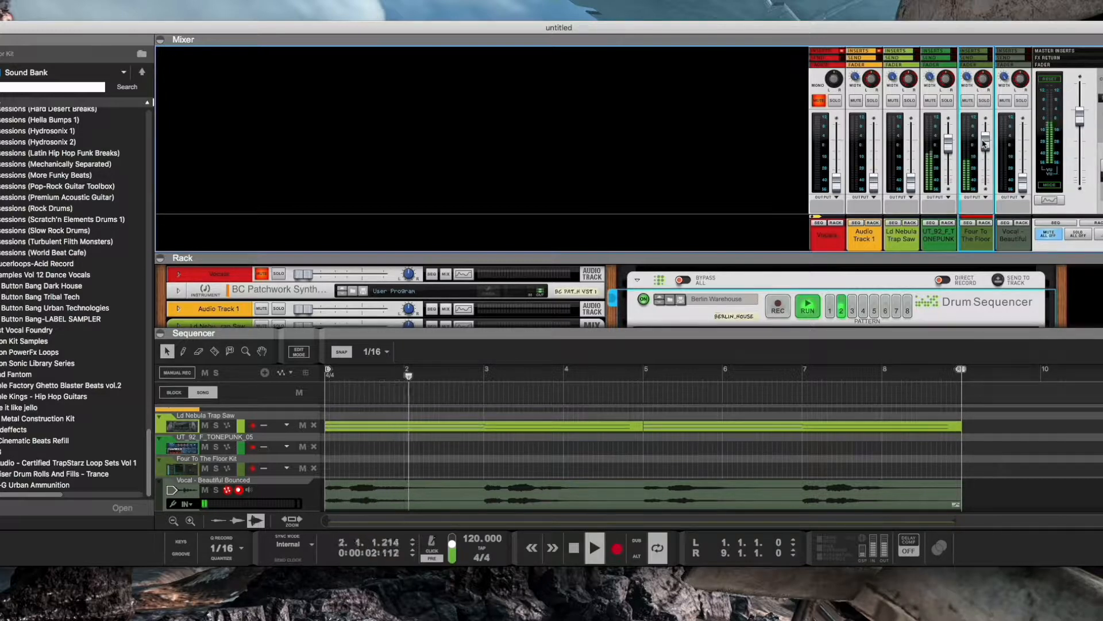
pyautogui.click(950, 146)
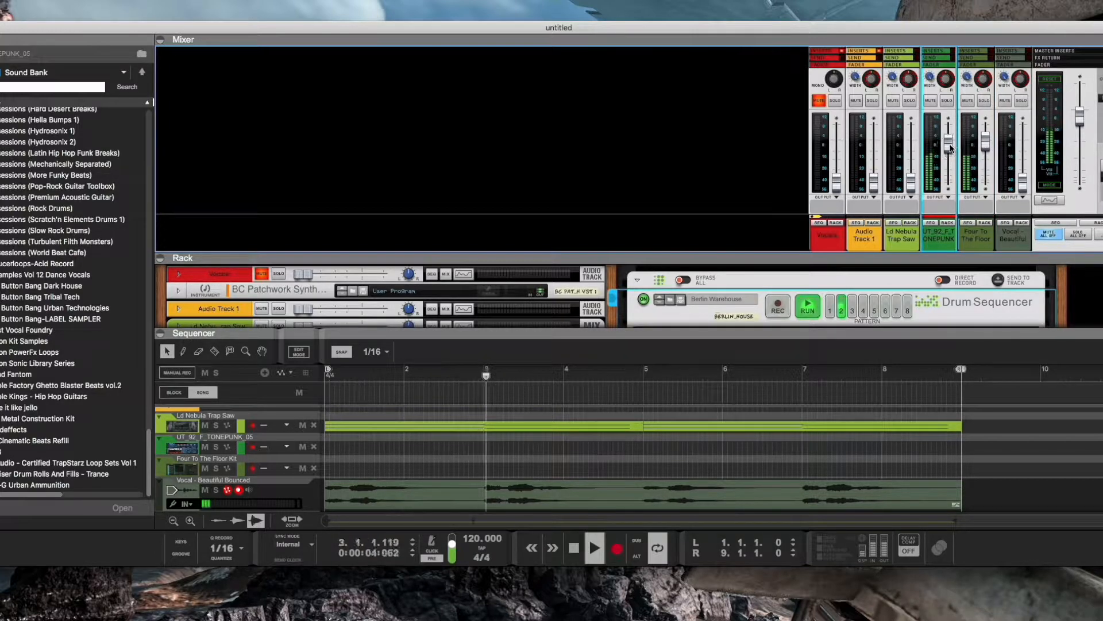
pyautogui.moveTo(874, 185); pyautogui.dragTo(875, 146)
pyautogui.moveTo(948, 142); pyautogui.dragTo(948, 151)
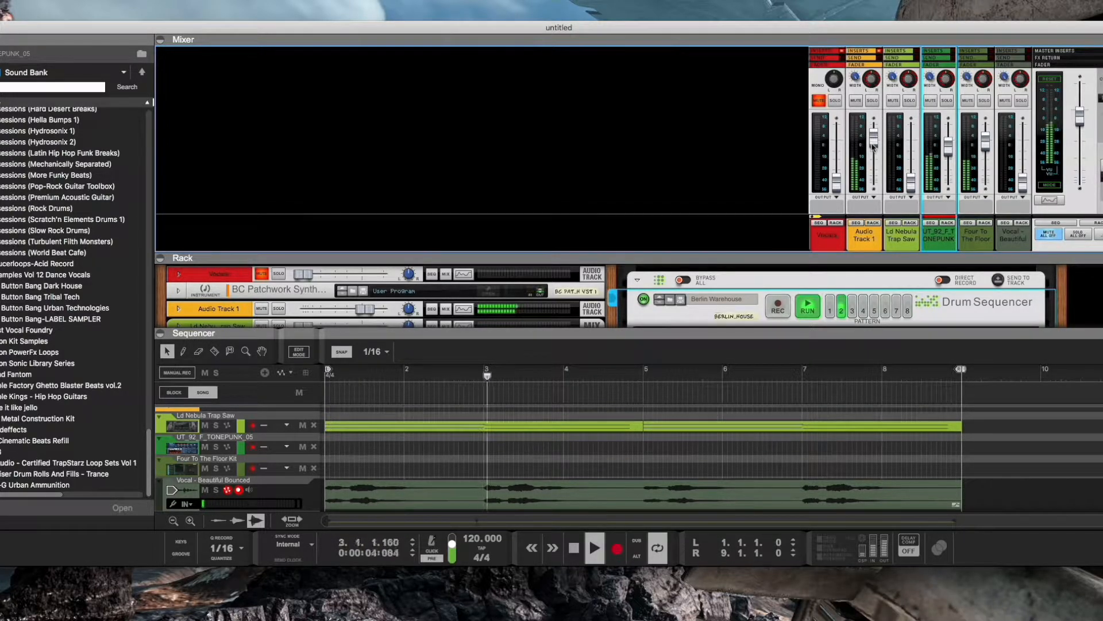
# Reveal the rack during playback, unfold the Aquios X4 device of Ld Nebula Trap Saw to examine it, and fold it again
pyautogui.click(912, 191)
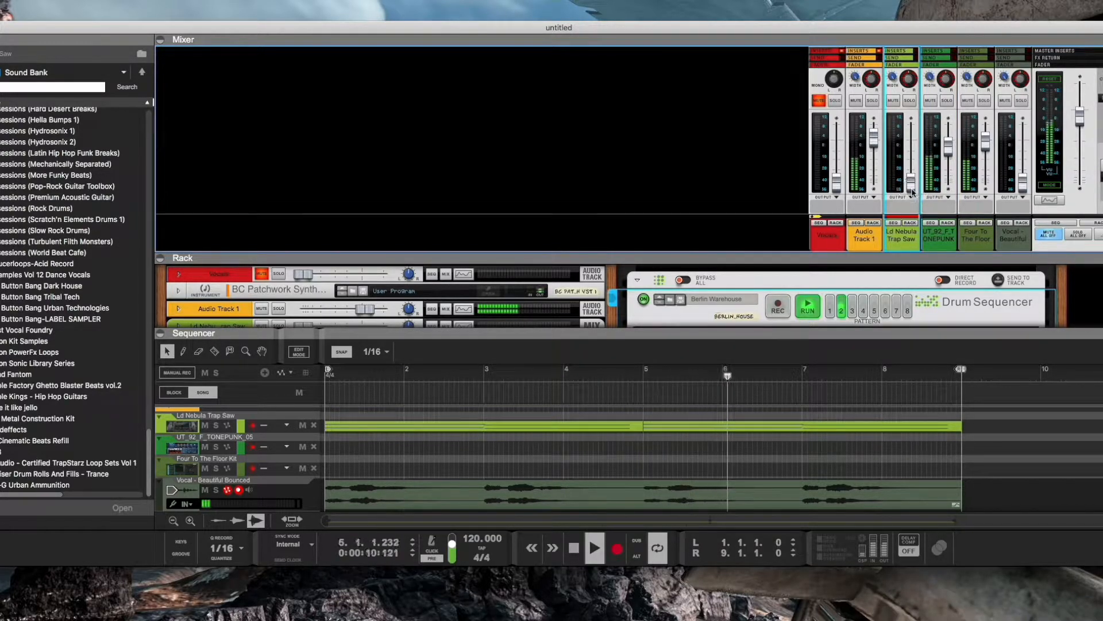
pyautogui.moveTo(897, 251); pyautogui.dragTo(900, 42)
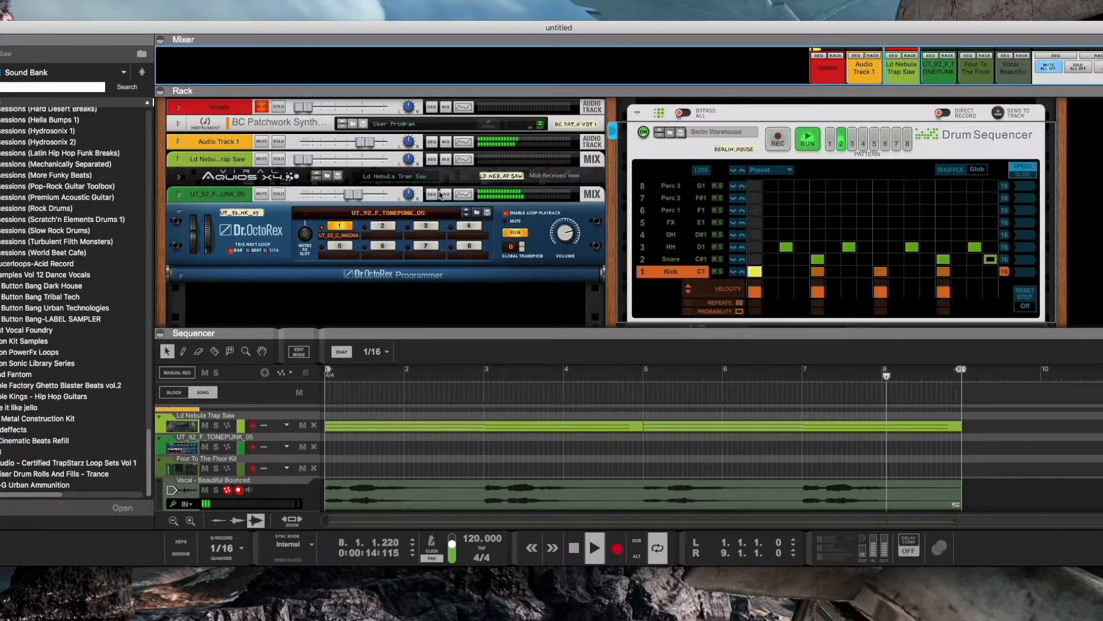
pyautogui.click(182, 176)
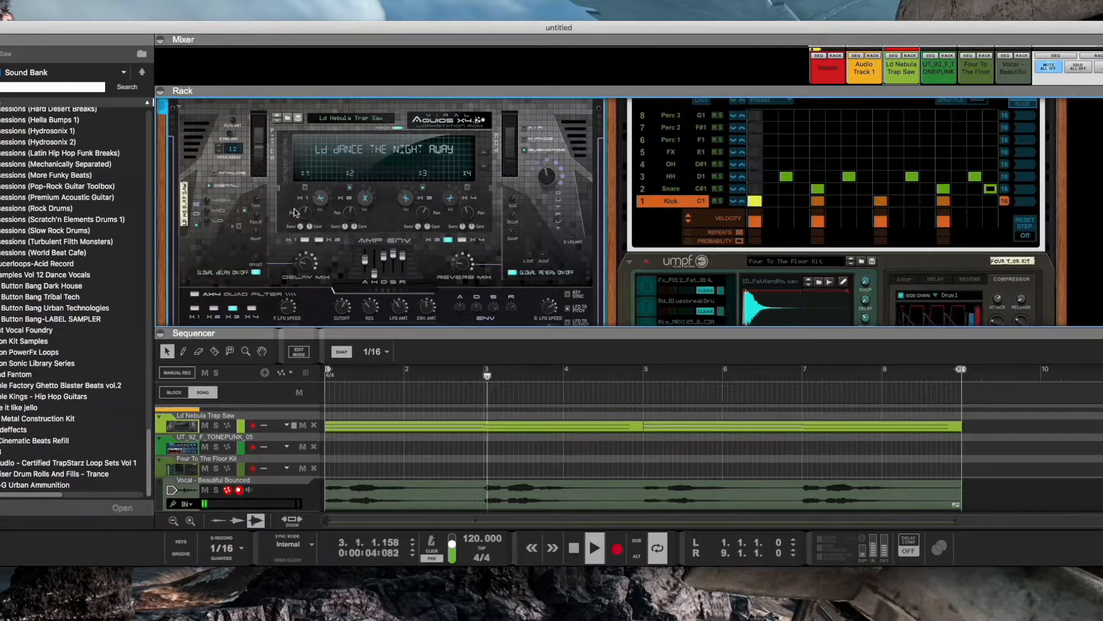
pyautogui.scroll(5, 294, 212)
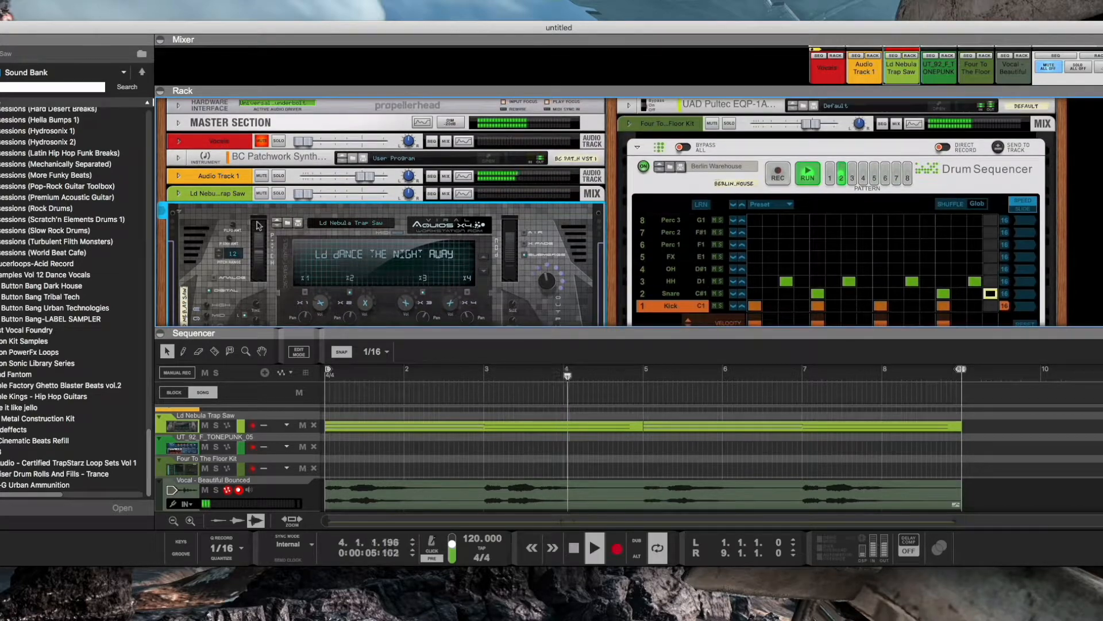
pyautogui.click(179, 212)
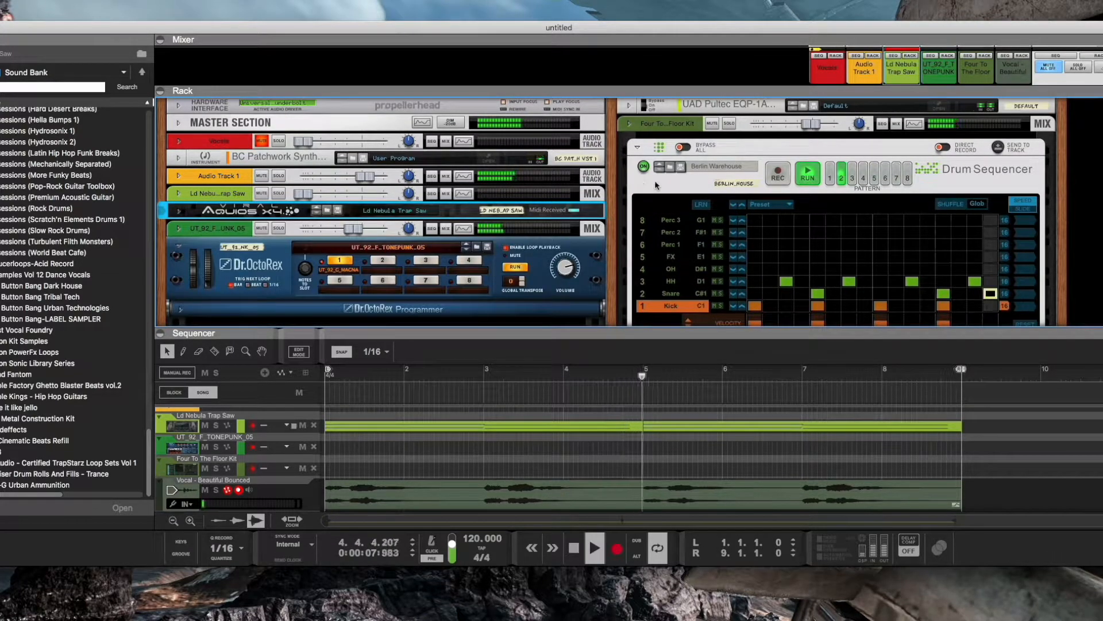
# Bring the mixer faders back into view and raise the Ld Nebula Trap Saw and Vocal - Beautiful Bounced faders during playback
pyautogui.moveTo(831, 91); pyautogui.dragTo(832, 215)
pyautogui.moveTo(911, 138); pyautogui.dragTo(910, 106)
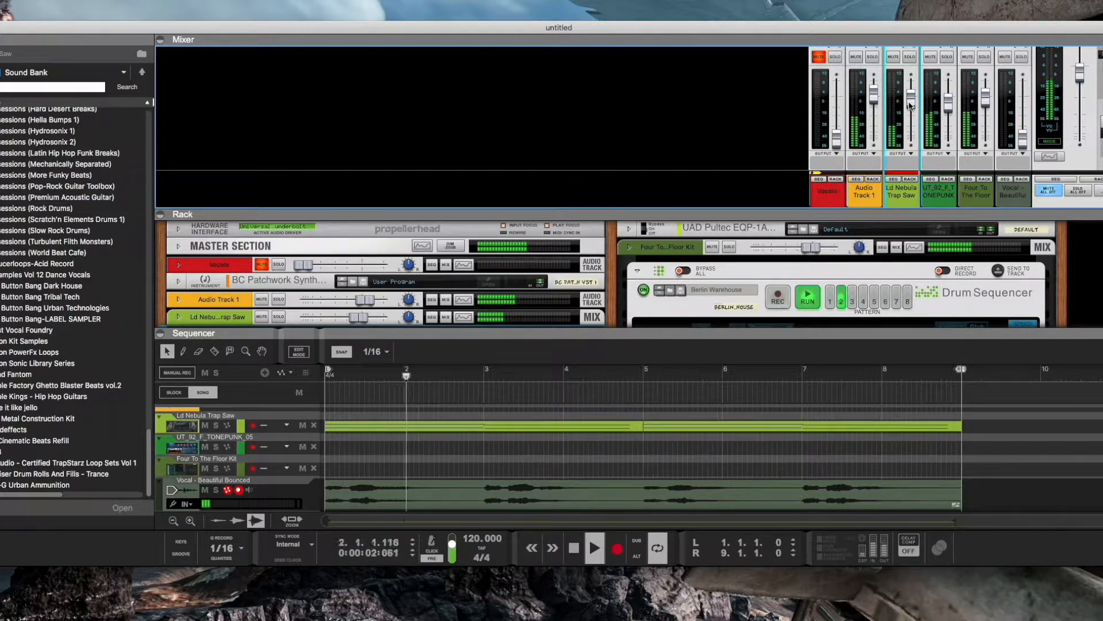
pyautogui.moveTo(803, 212); pyautogui.dragTo(803, 184)
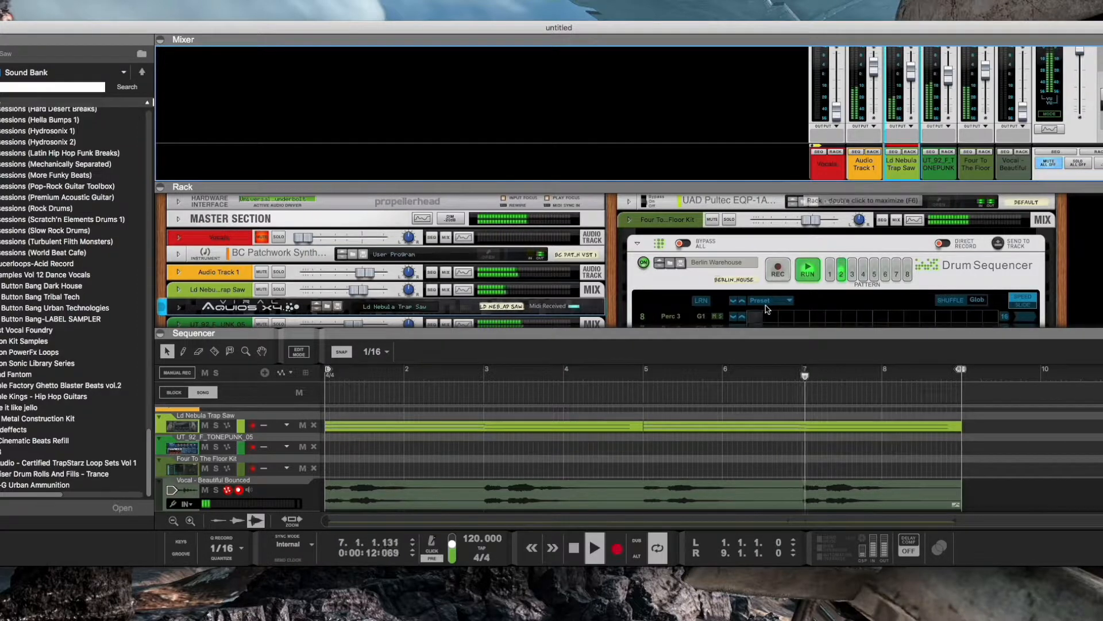
pyautogui.click(1023, 110)
pyautogui.moveTo(1023, 111); pyautogui.dragTo(1024, 73)
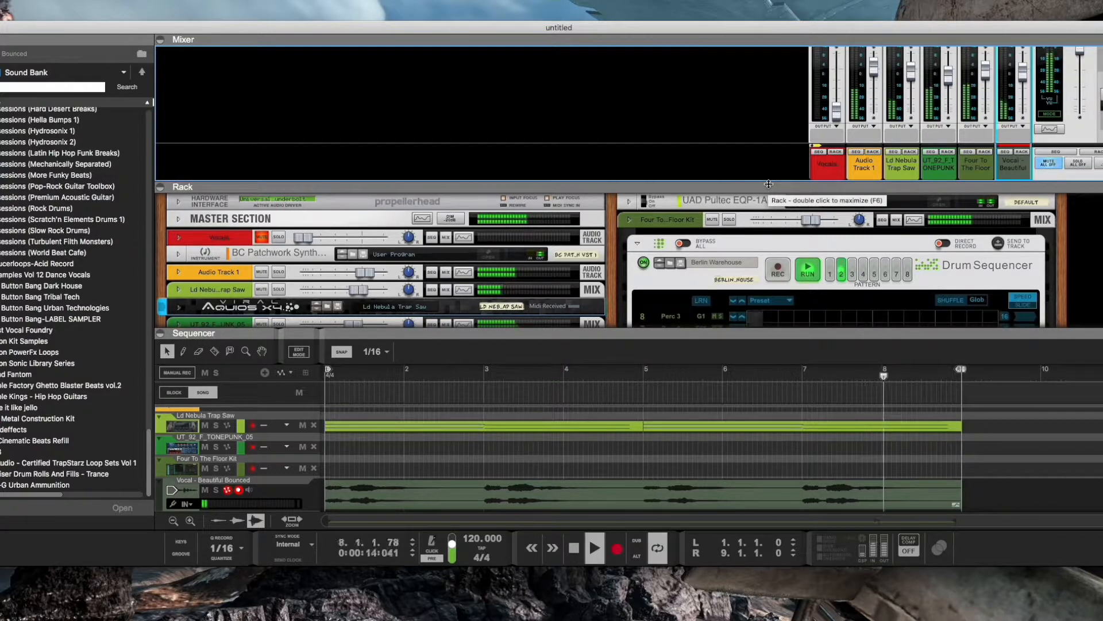
# Enlarge the rack area and the program window, and fold the Drum Sequencer, umpf and Dr. OctoRex devices
pyautogui.moveTo(746, 328); pyautogui.dragTo(746, 401)
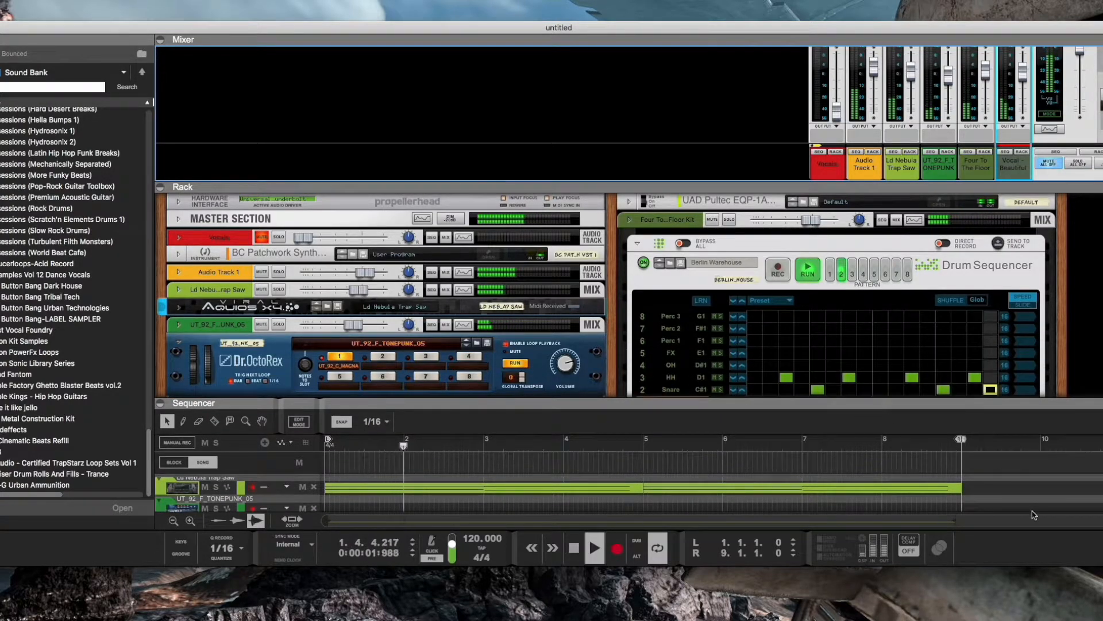
pyautogui.moveTo(1102, 565); pyautogui.dragTo(1093, 597)
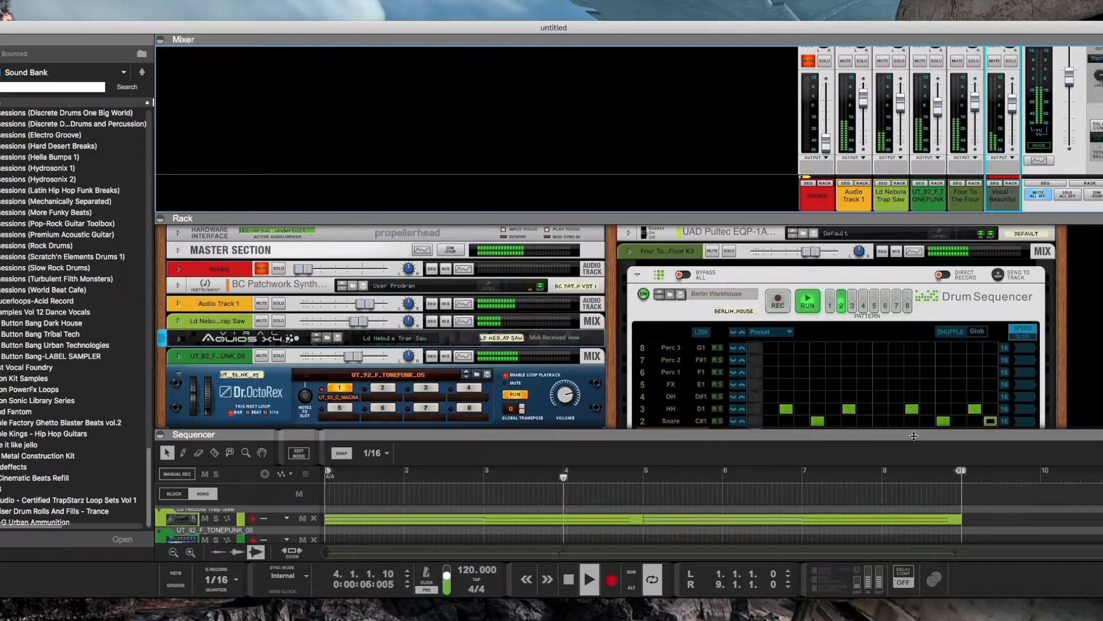
pyautogui.click(638, 275)
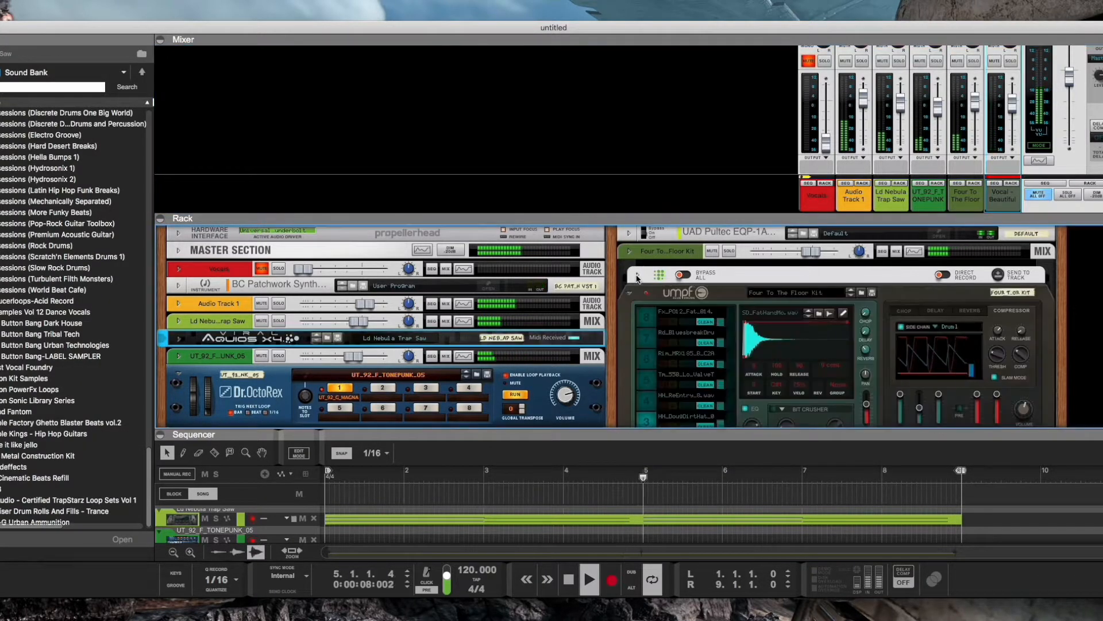
pyautogui.click(632, 294)
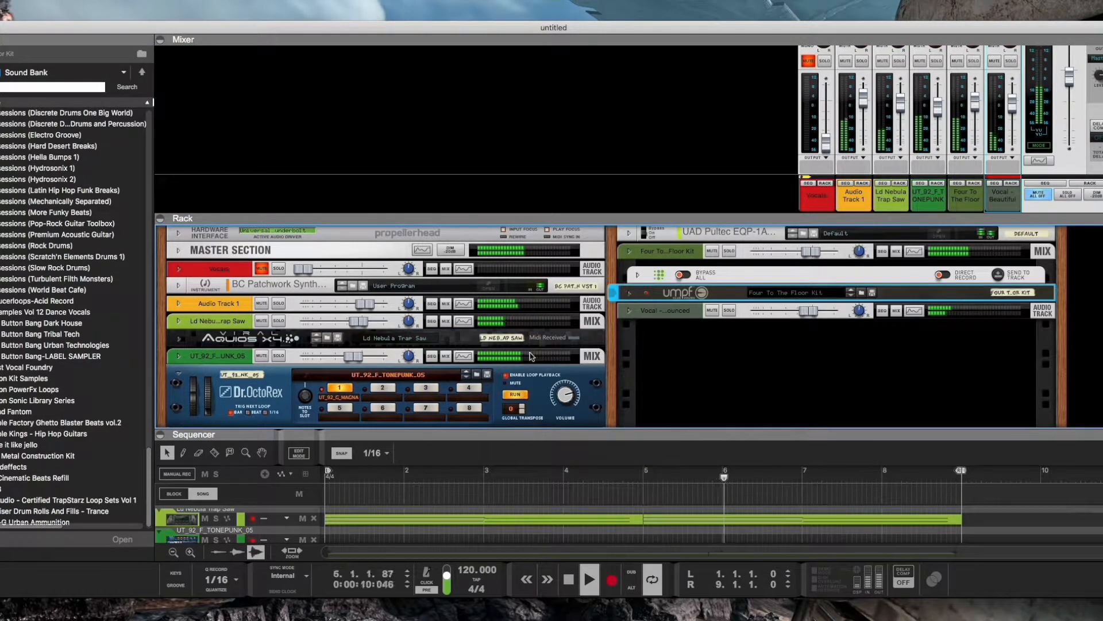
pyautogui.click(180, 375)
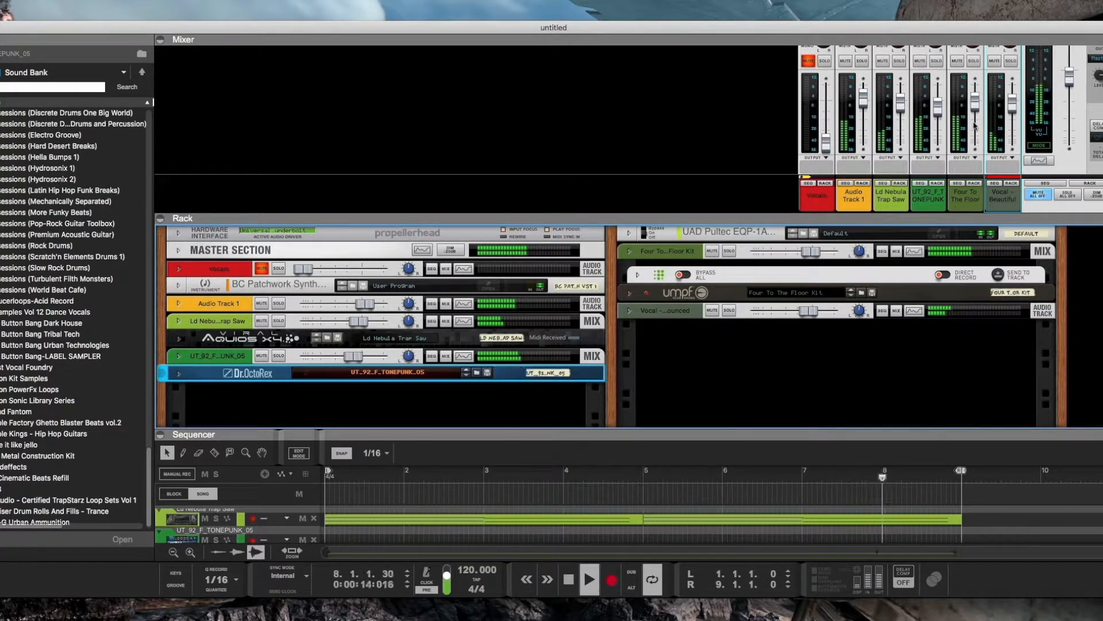
# Pull the Ld Nebula Trap Saw and Vocal - Beautiful Bounced faders fully down during playback and bring both back up to compare the mix
pyautogui.moveTo(900, 106); pyautogui.dragTo(902, 199)
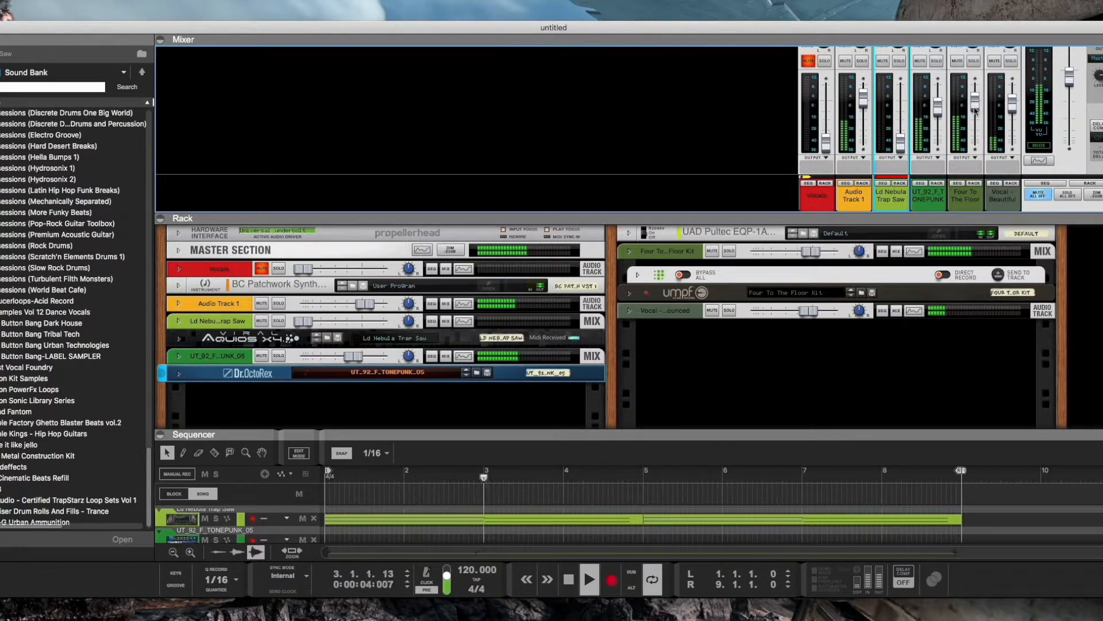
pyautogui.moveTo(1012, 103); pyautogui.dragTo(1012, 140)
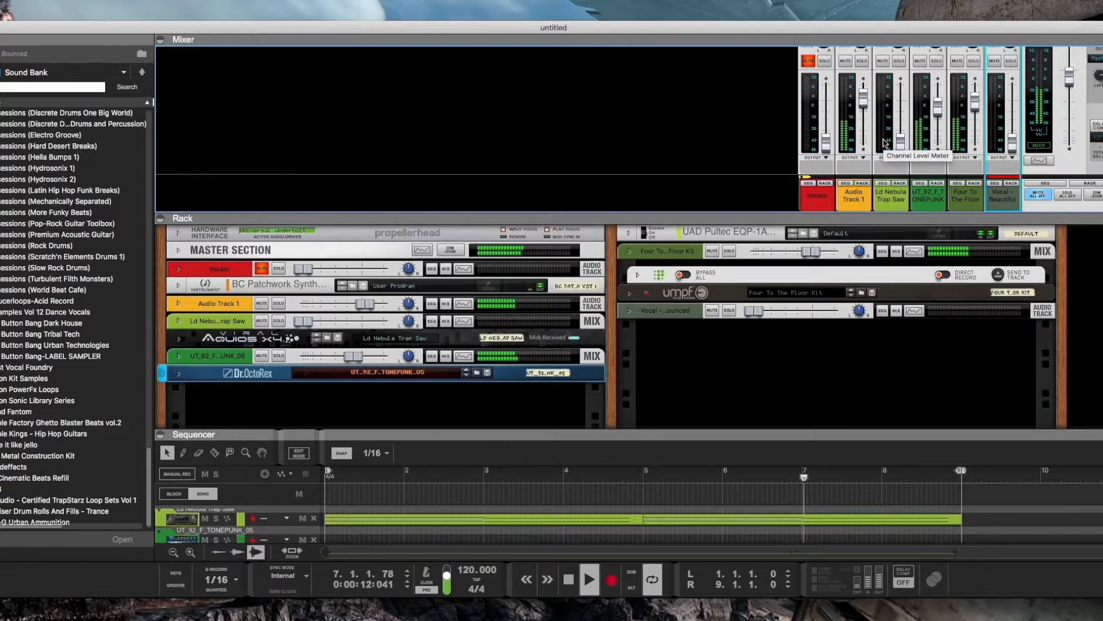
pyautogui.click(900, 143)
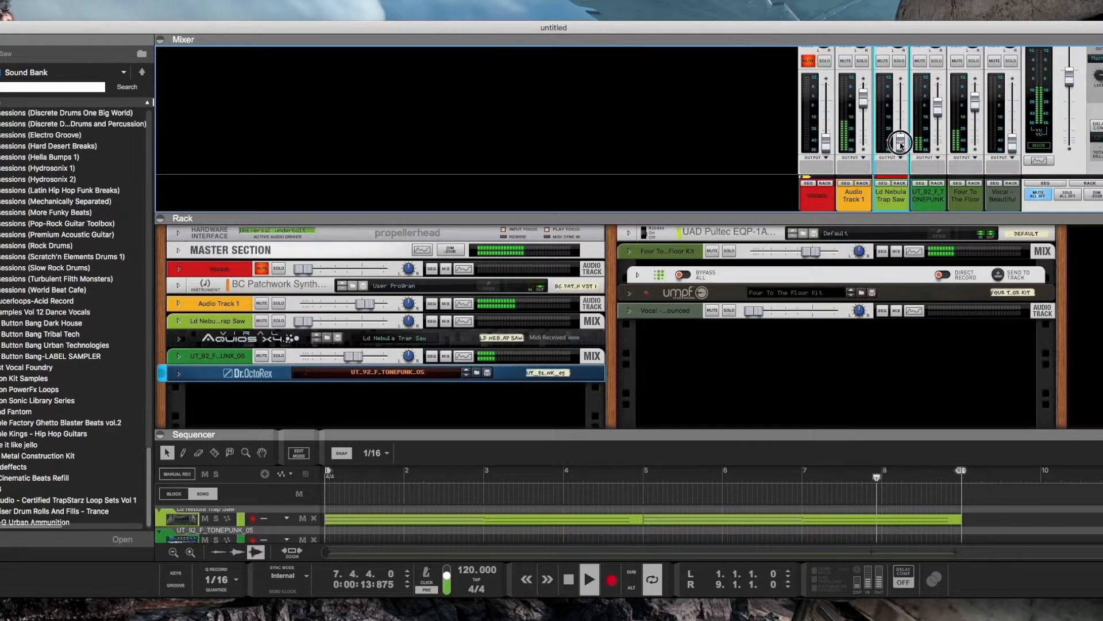
pyautogui.moveTo(900, 143); pyautogui.dragTo(901, 102)
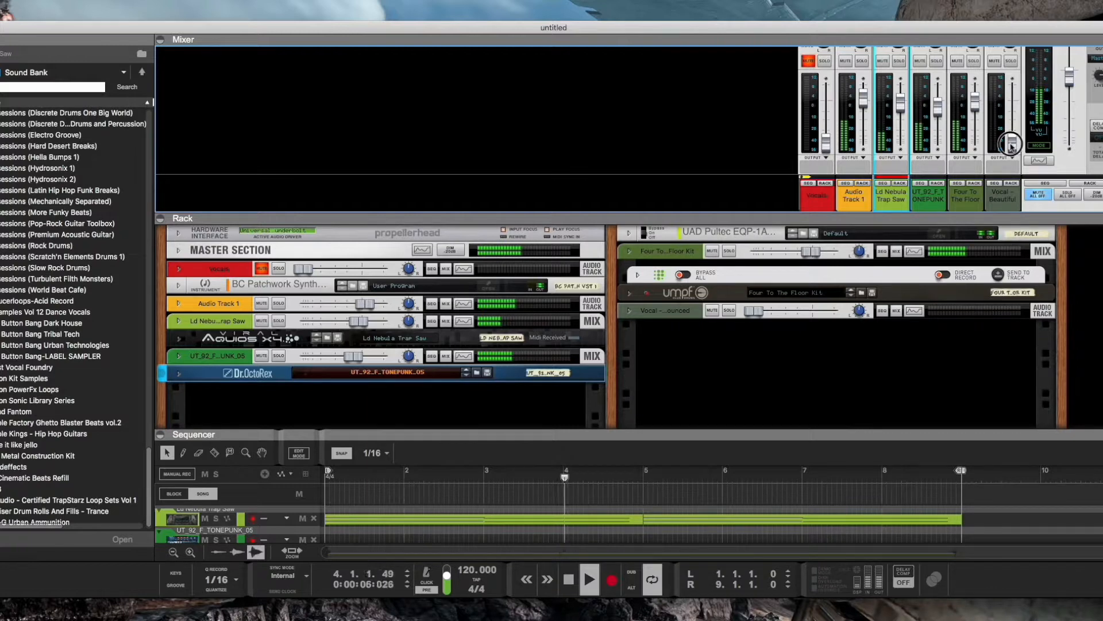
pyautogui.moveTo(1012, 148); pyautogui.dragTo(1011, 106)
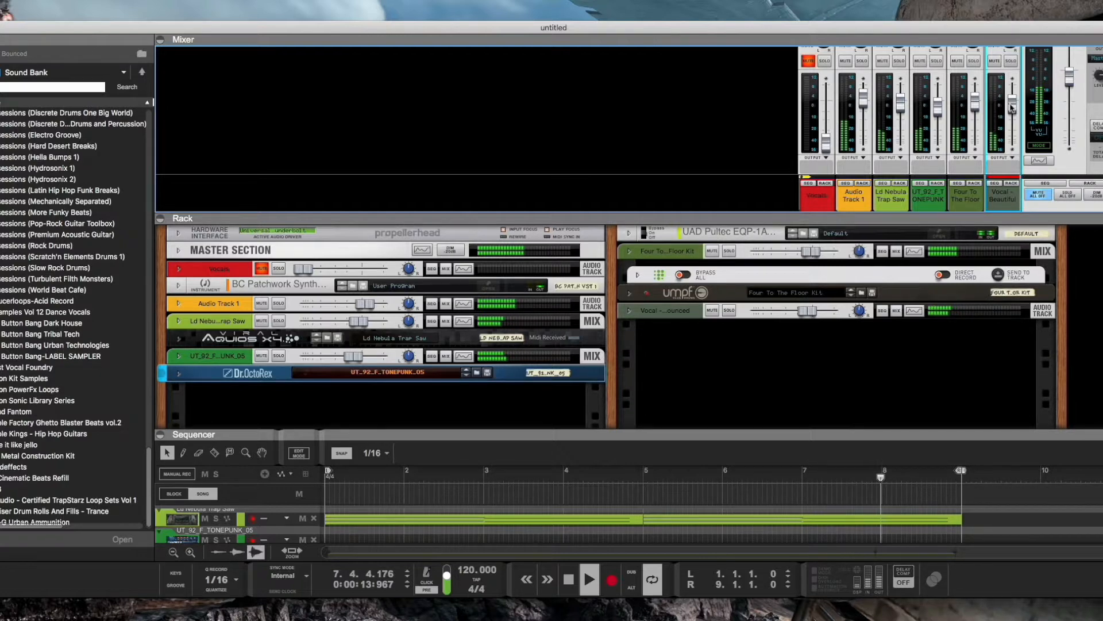
# Pull the Audio Track 1 fader fully down to hear the mix without it, raise it back near its former level, and stop playback
pyautogui.moveTo(862, 102); pyautogui.dragTo(860, 214)
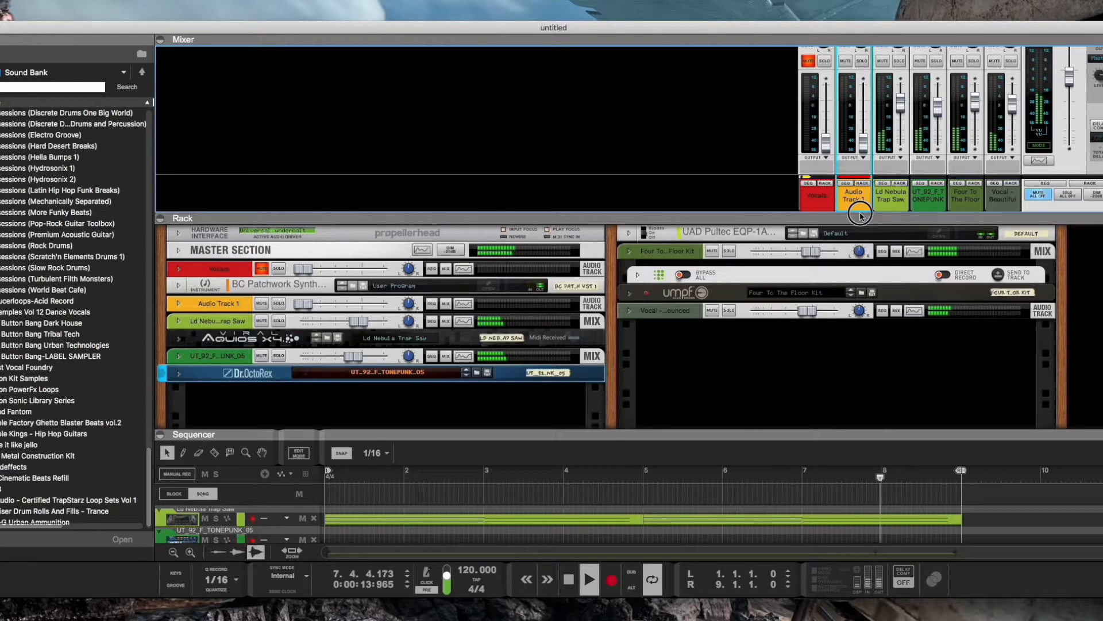
pyautogui.moveTo(863, 141); pyautogui.dragTo(859, 104)
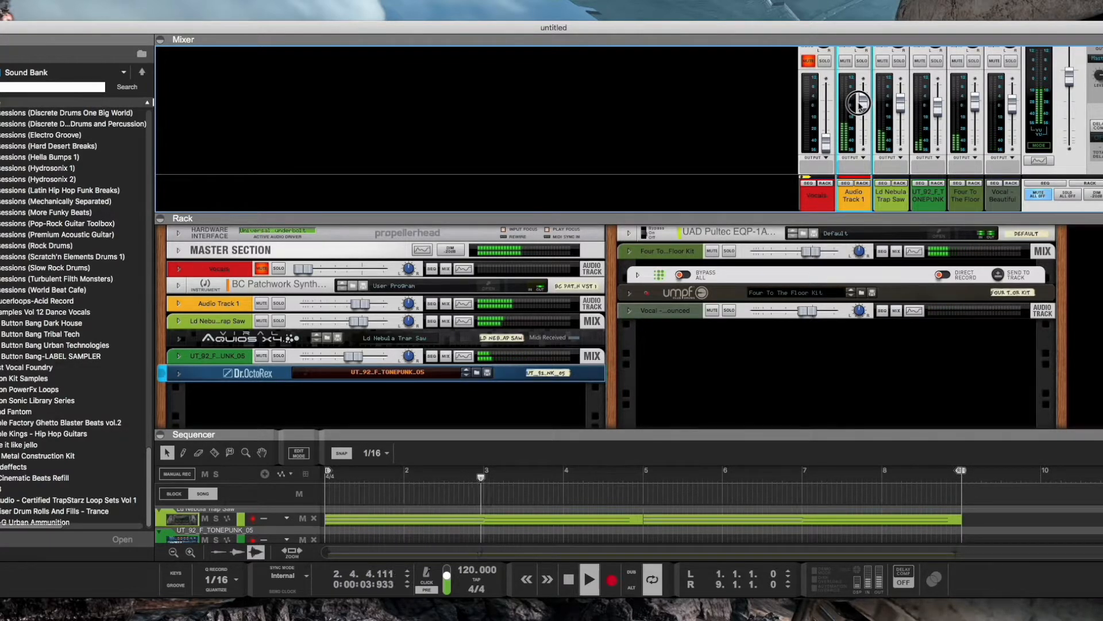
pyautogui.moveTo(859, 104); pyautogui.dragTo(859, 102)
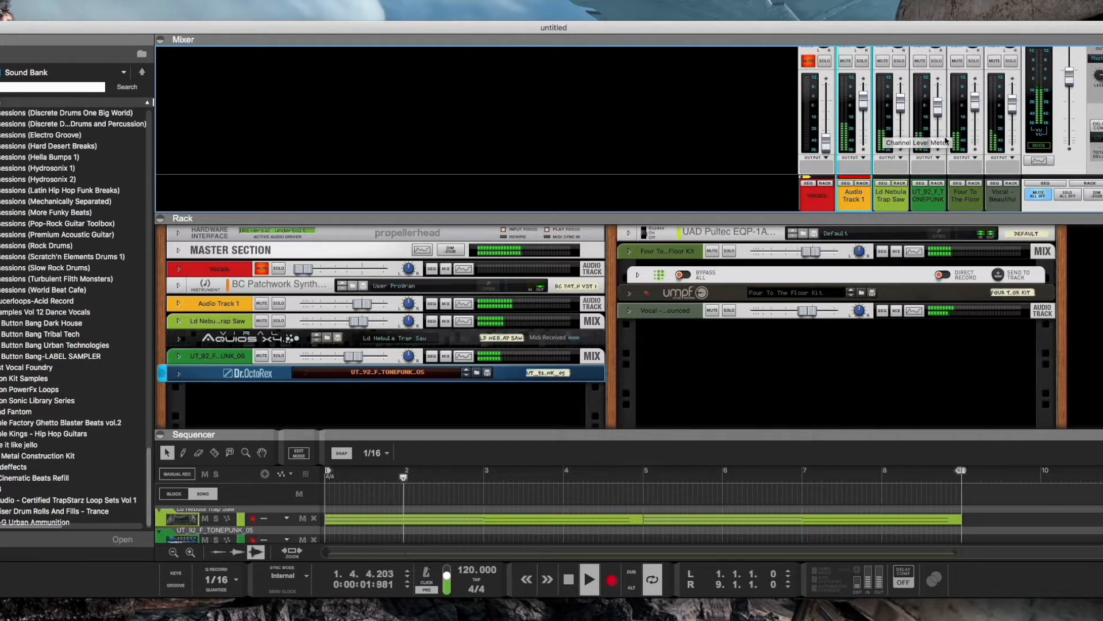
pyautogui.press('space')
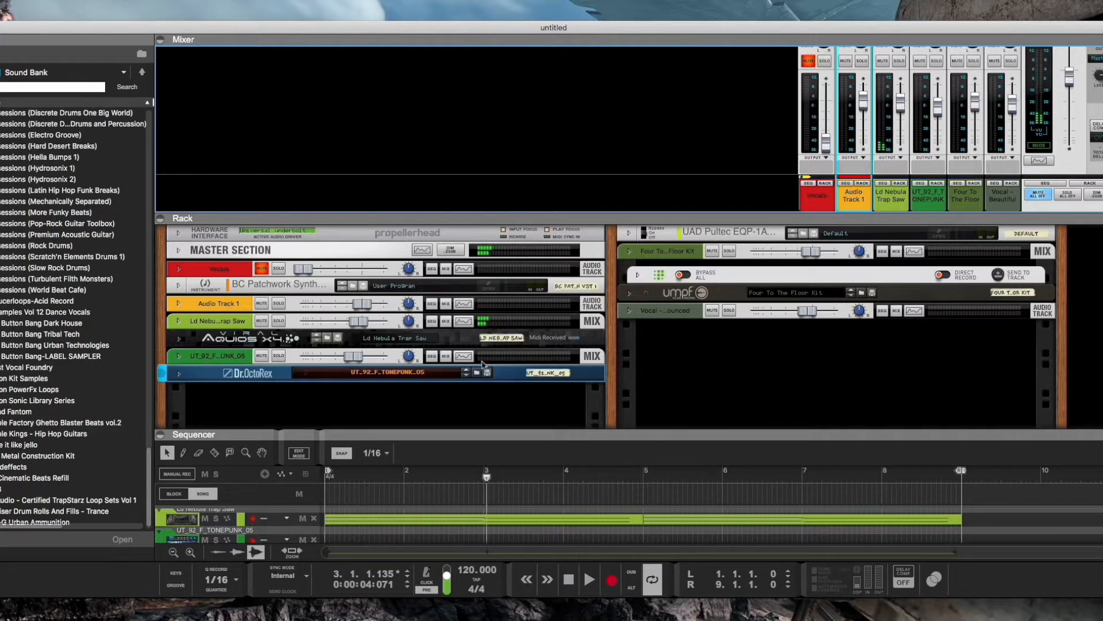
# Unfold BC Patchwork Synth VST in the rack, examine the Phoscyon and WAVESTATION chain in its plugin window, and close that window
pyautogui.click(178, 286)
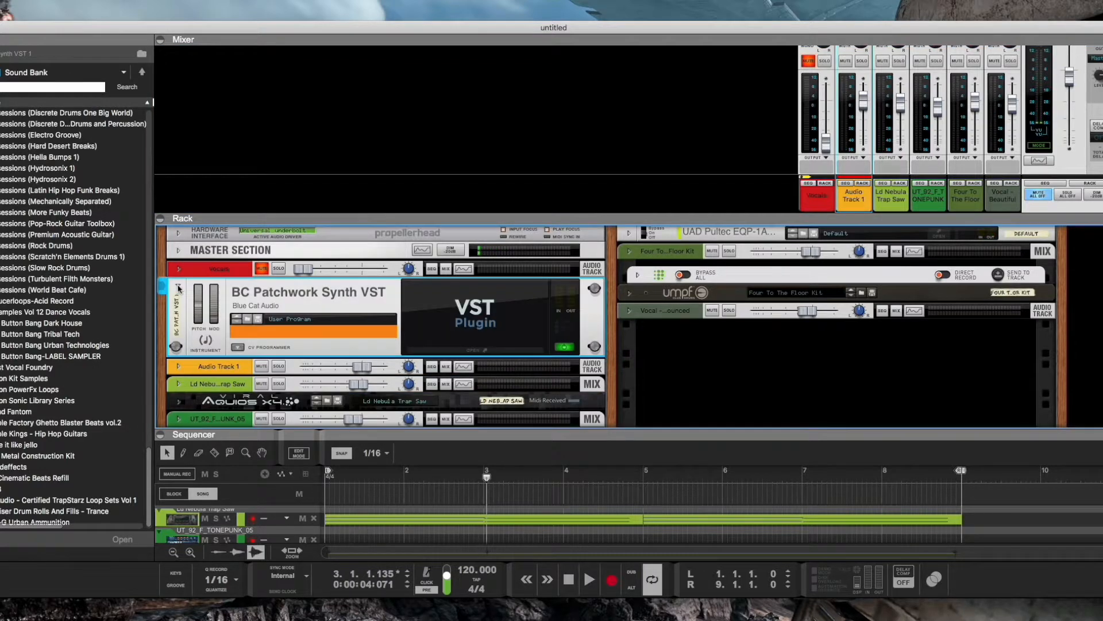
pyautogui.click(486, 350)
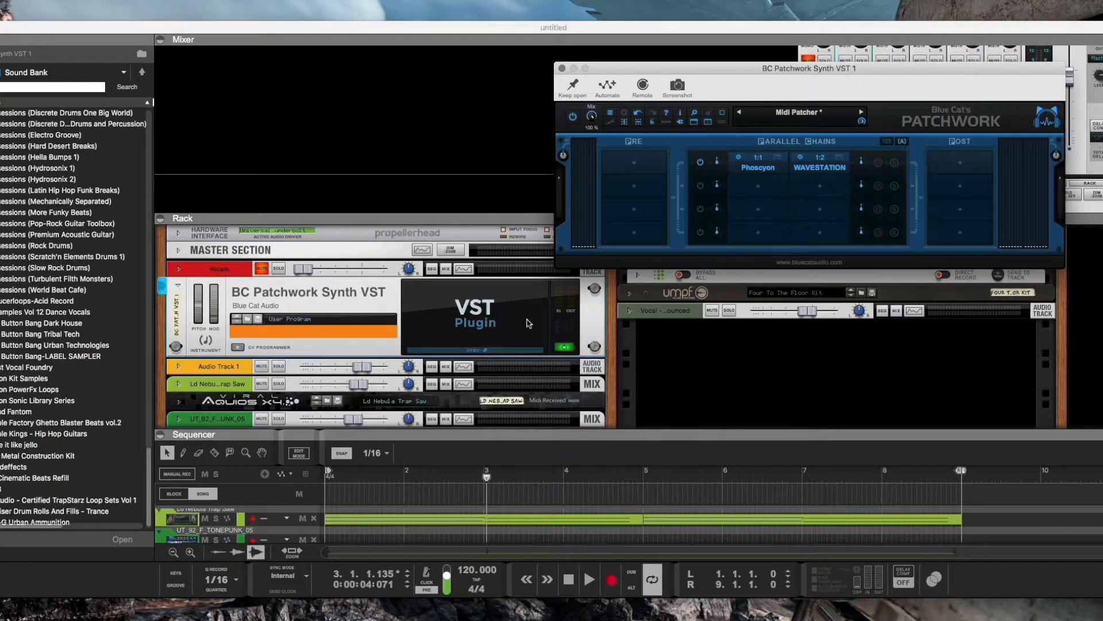
pyautogui.moveTo(798, 72); pyautogui.dragTo(657, 164)
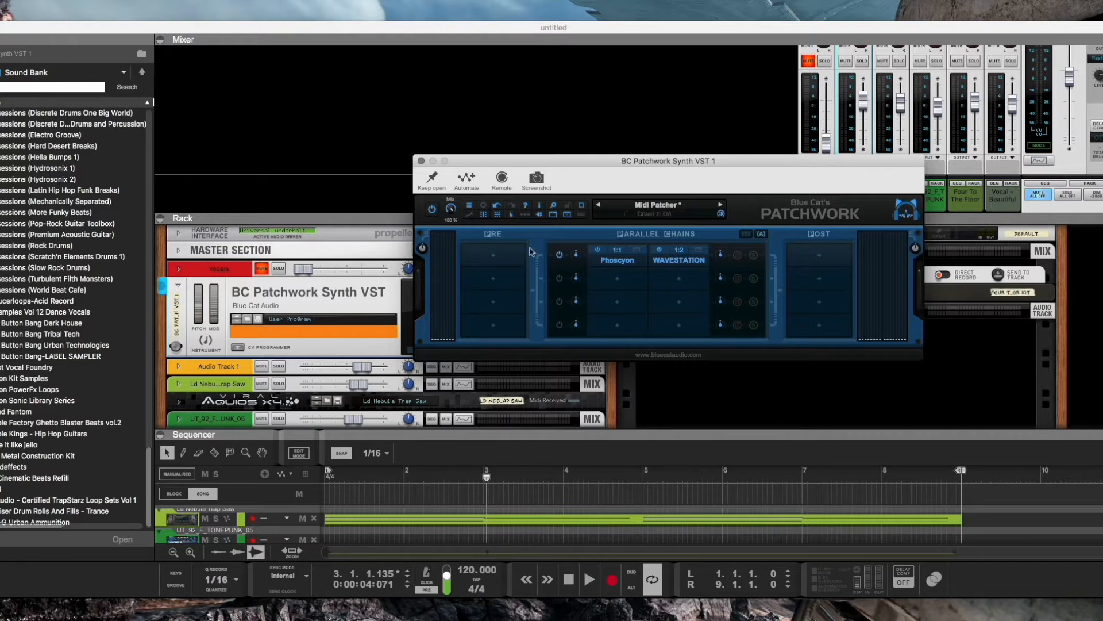
pyautogui.click(421, 161)
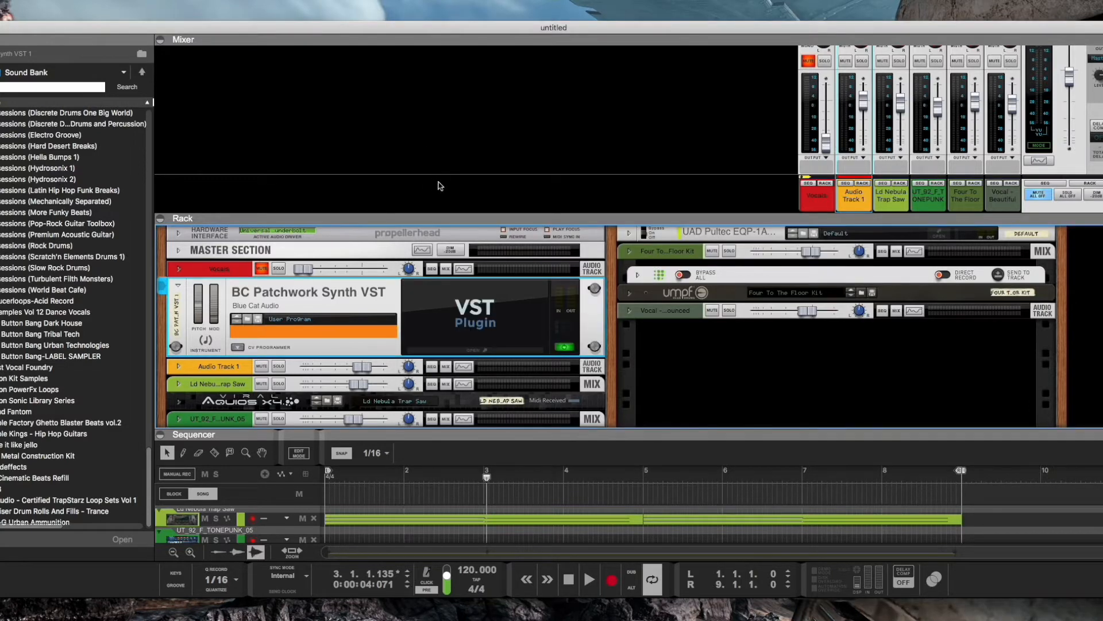
# Shrink the mixer to give the rack more room and play the song from the beginning
pyautogui.moveTo(439, 219); pyautogui.dragTo(449, 102)
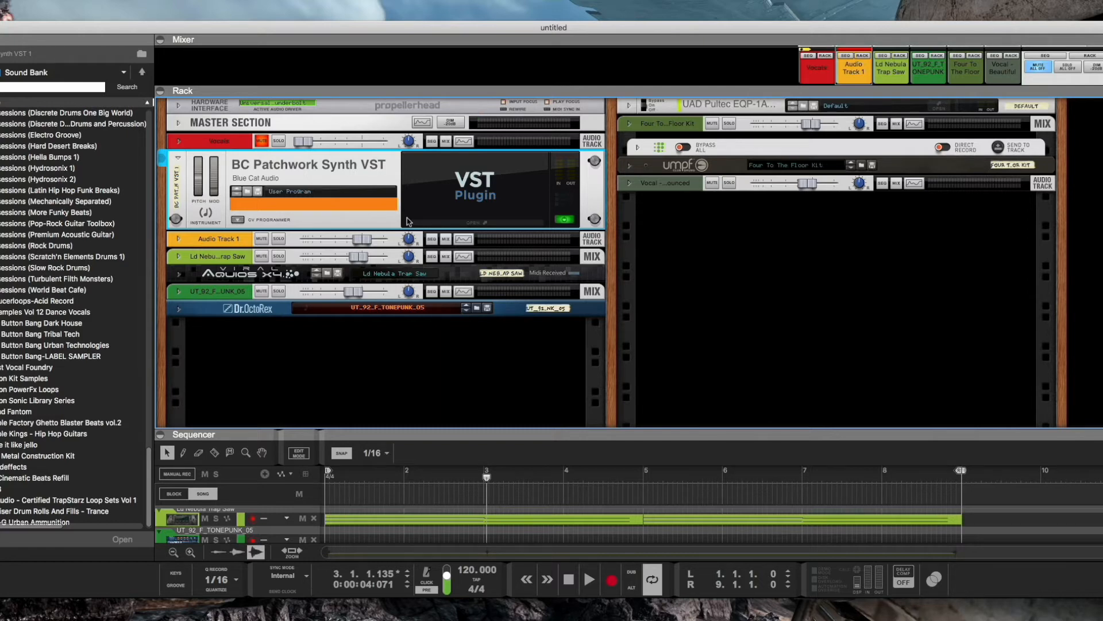
pyautogui.press('Home')
pyautogui.press('space')
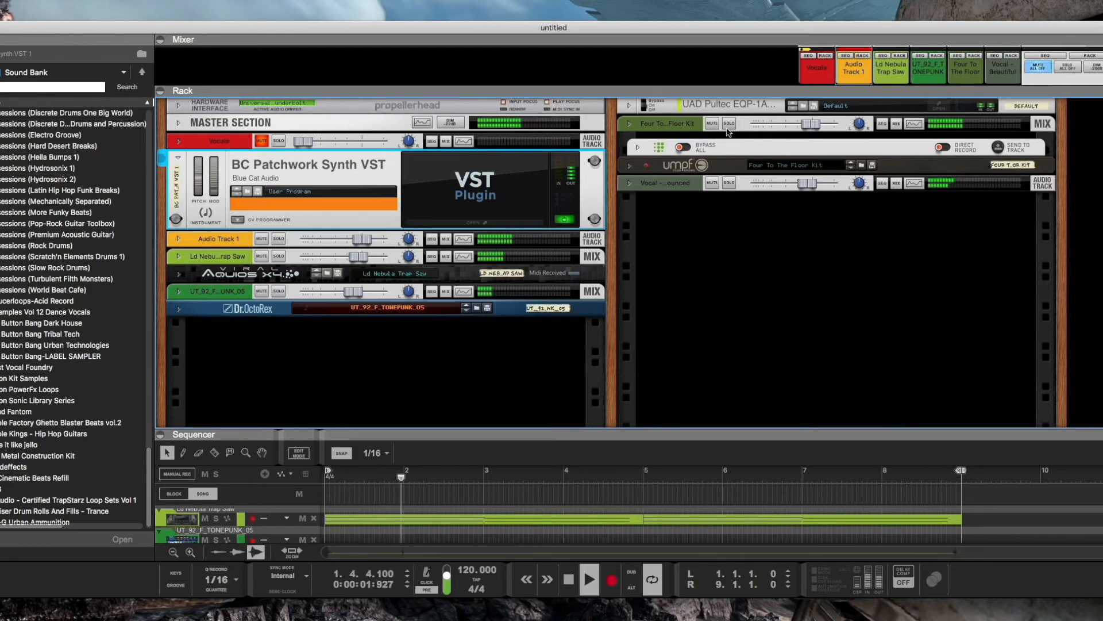